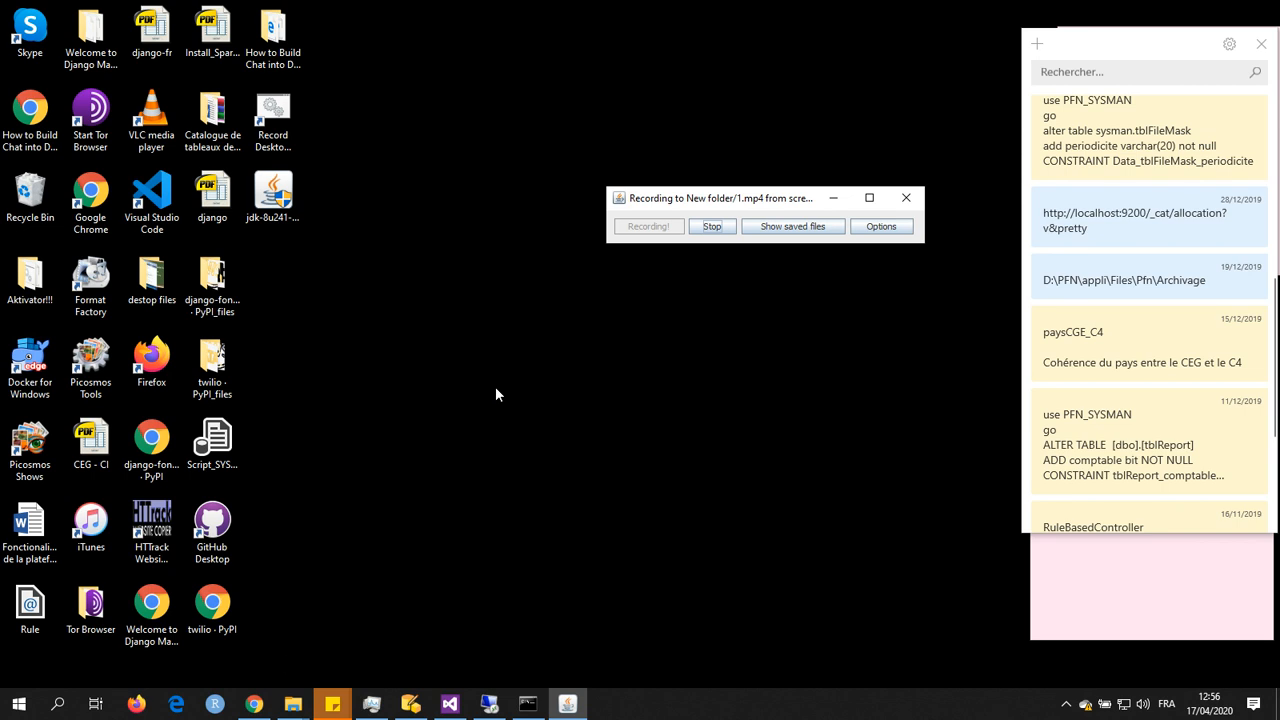
Step: Open the additional number format settings of the Region options in Control Panel
{"action": "left_click", "coordinate": [58, 704]}
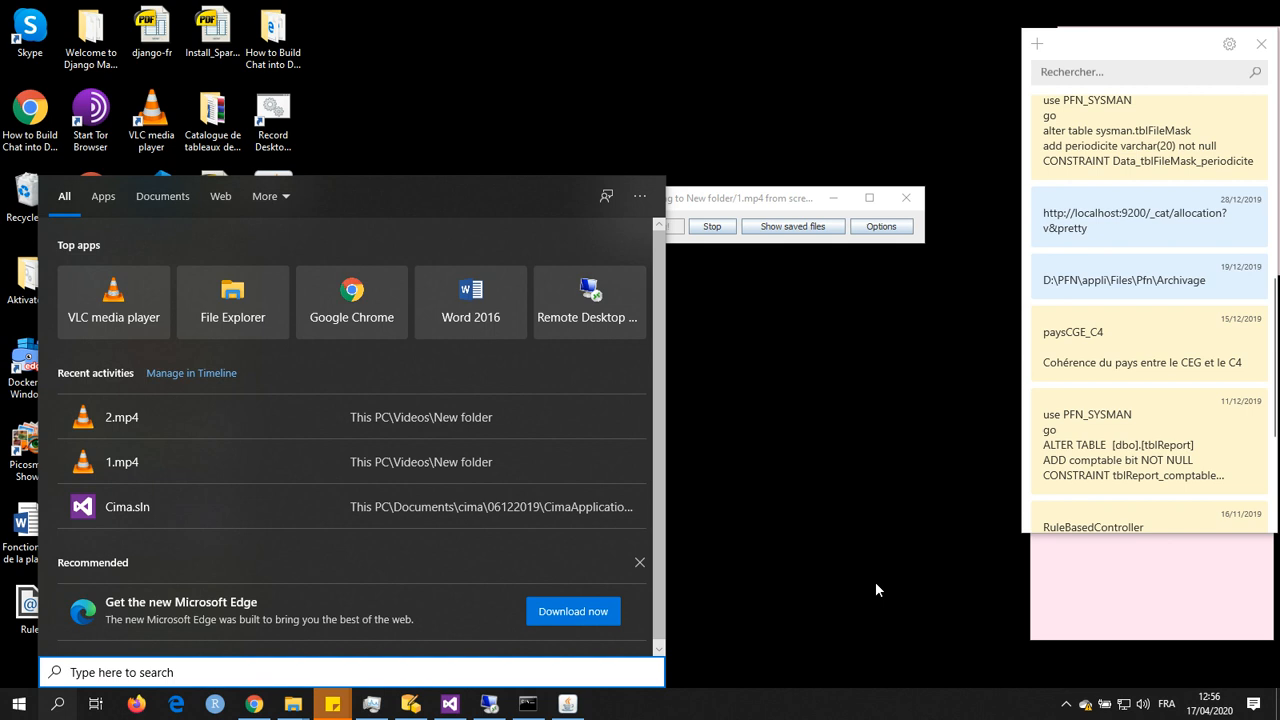
{"action": "type", "text": "co"}
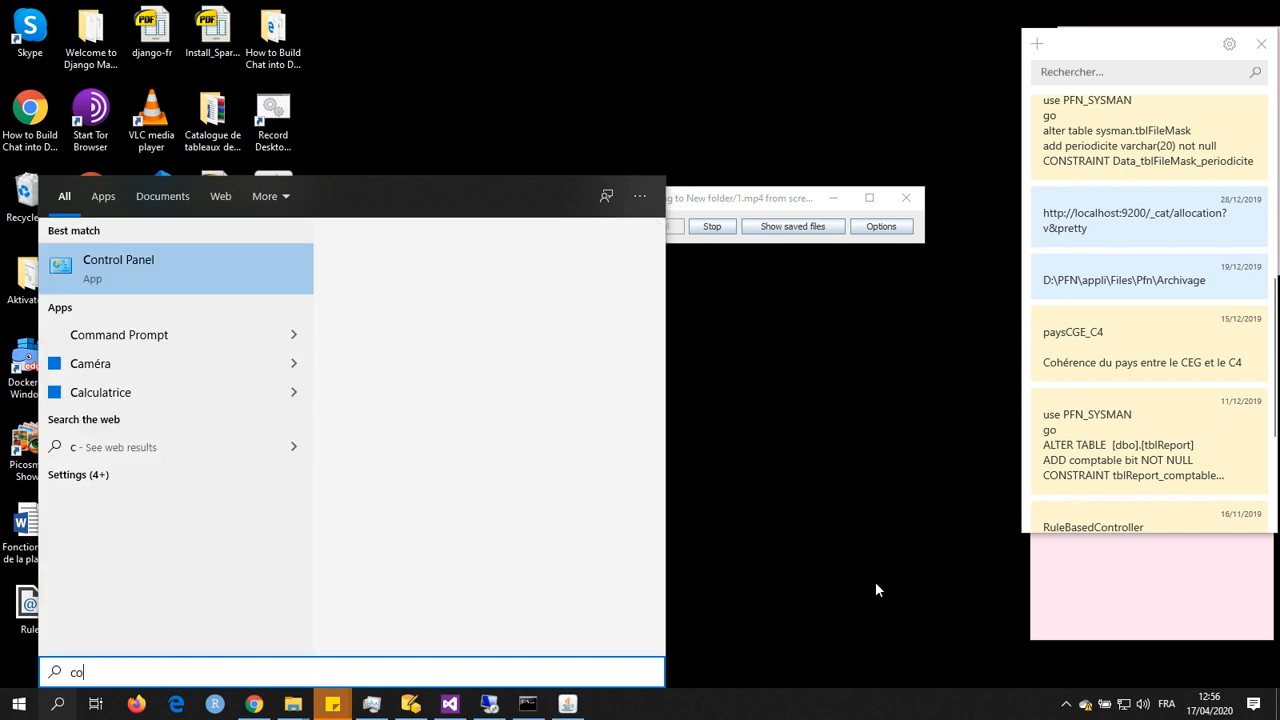
{"action": "key", "text": "Return"}
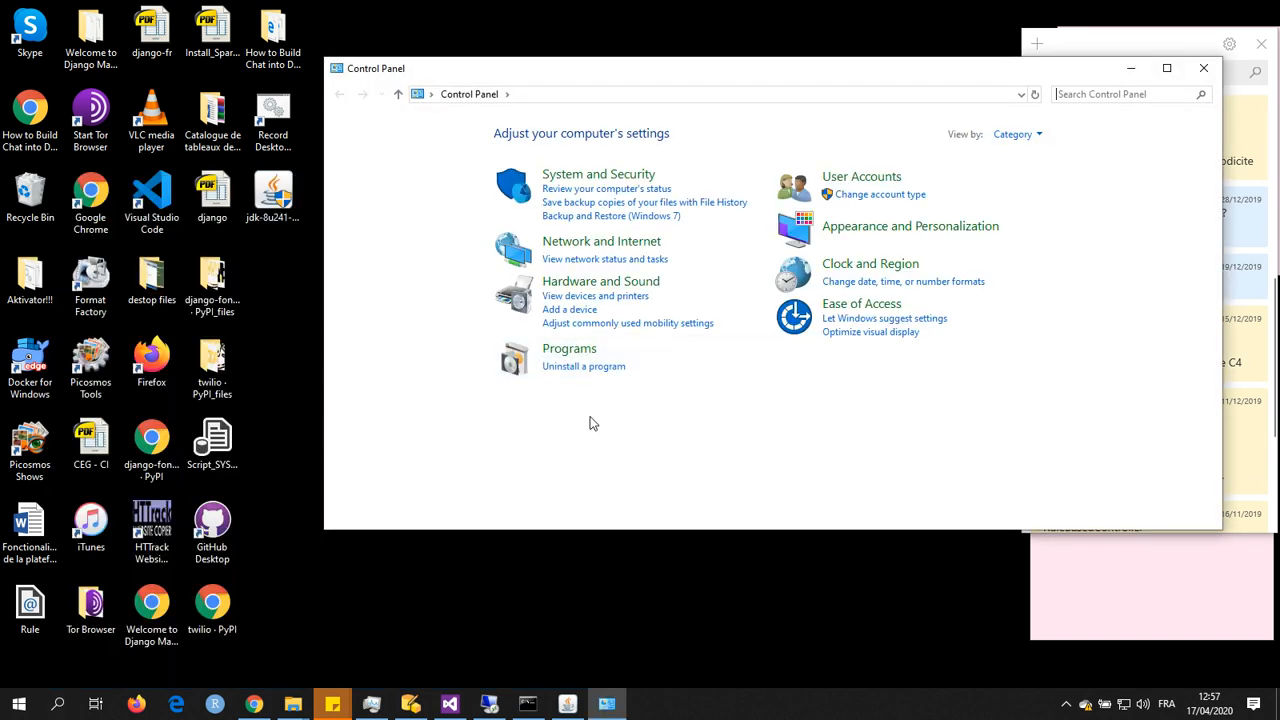
{"action": "left_click", "coordinate": [845, 266]}
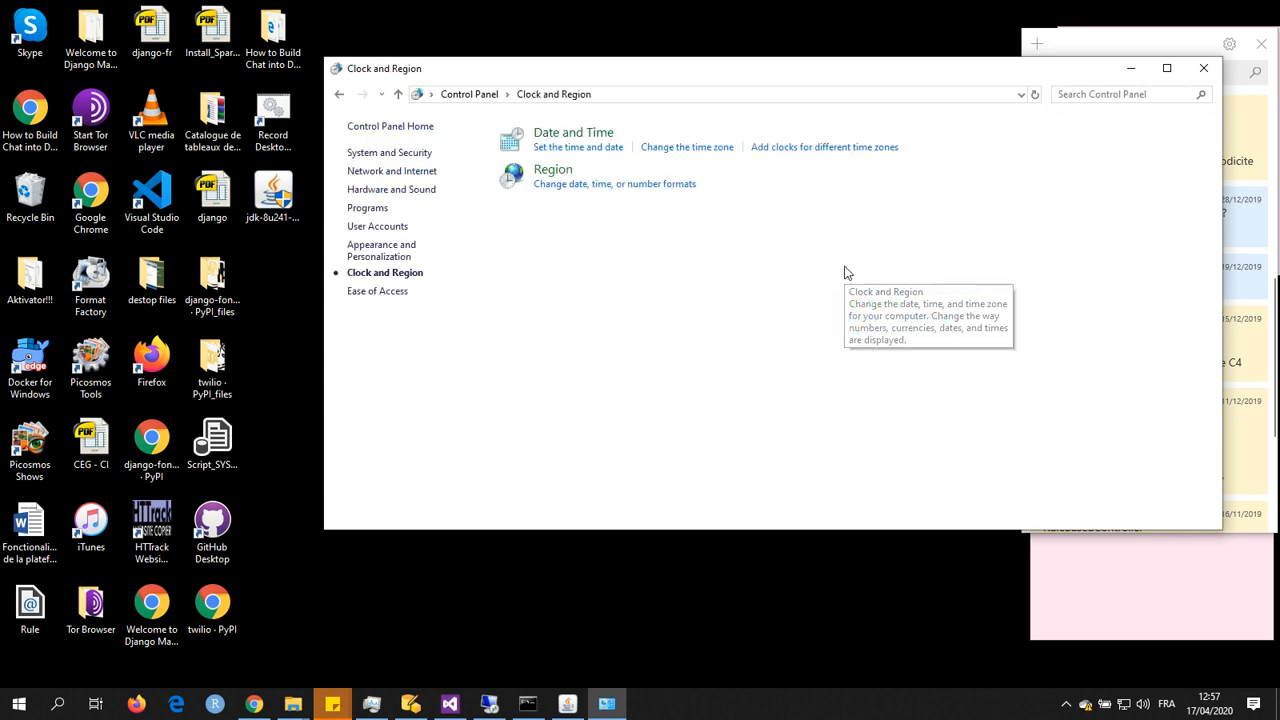
{"action": "left_click", "coordinate": [551, 172]}
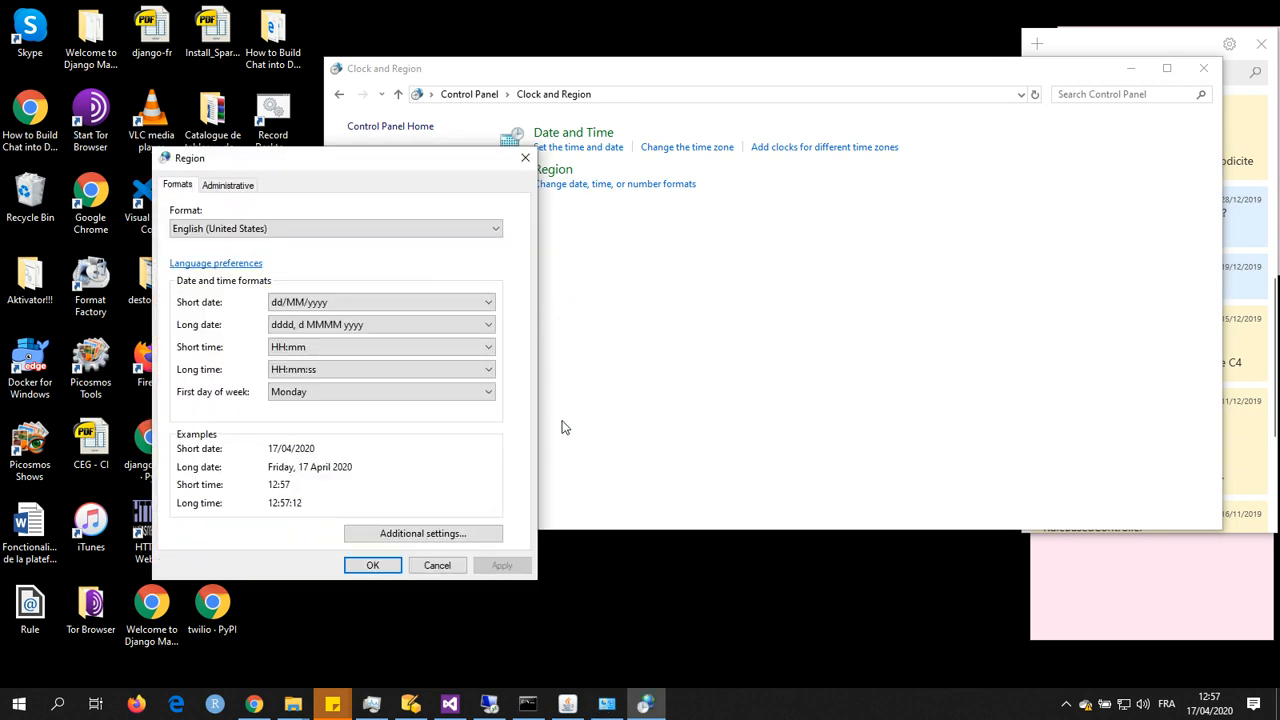
{"action": "left_click", "coordinate": [462, 537]}
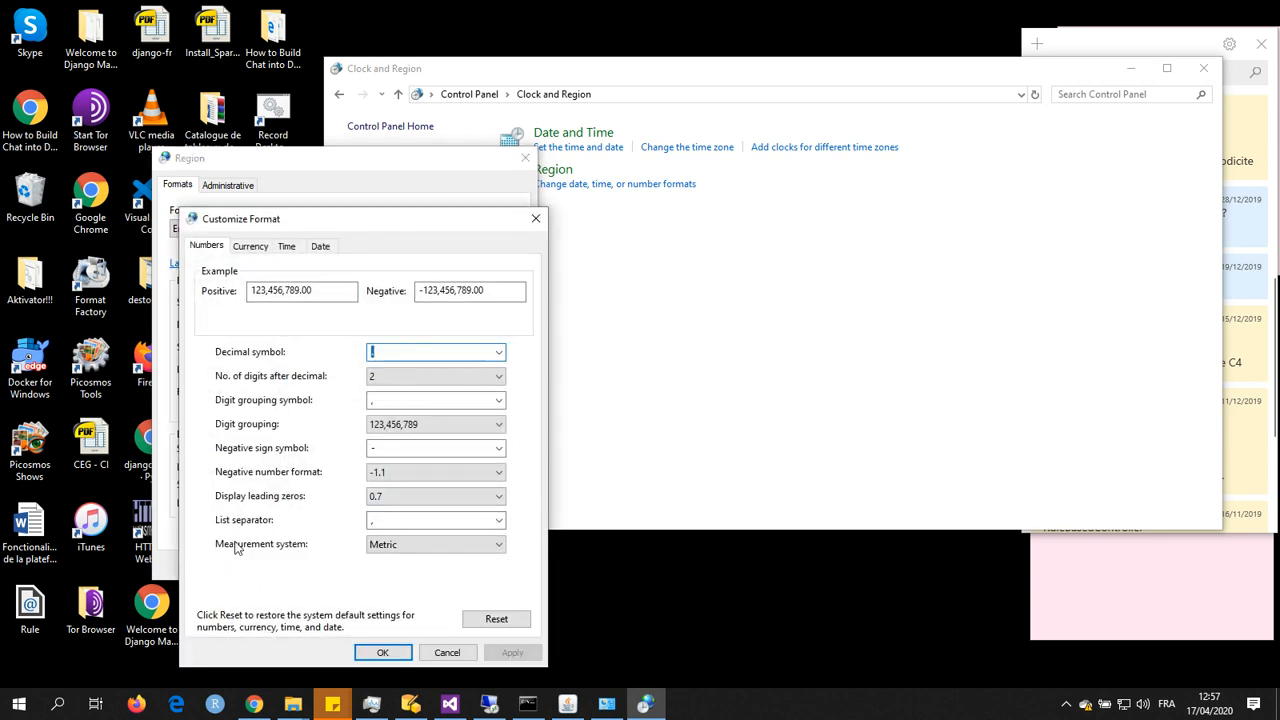
Step: Set the system list separator to "|", confirm the regional settings and close Control Panel
{"action": "left_click", "coordinate": [373, 522]}
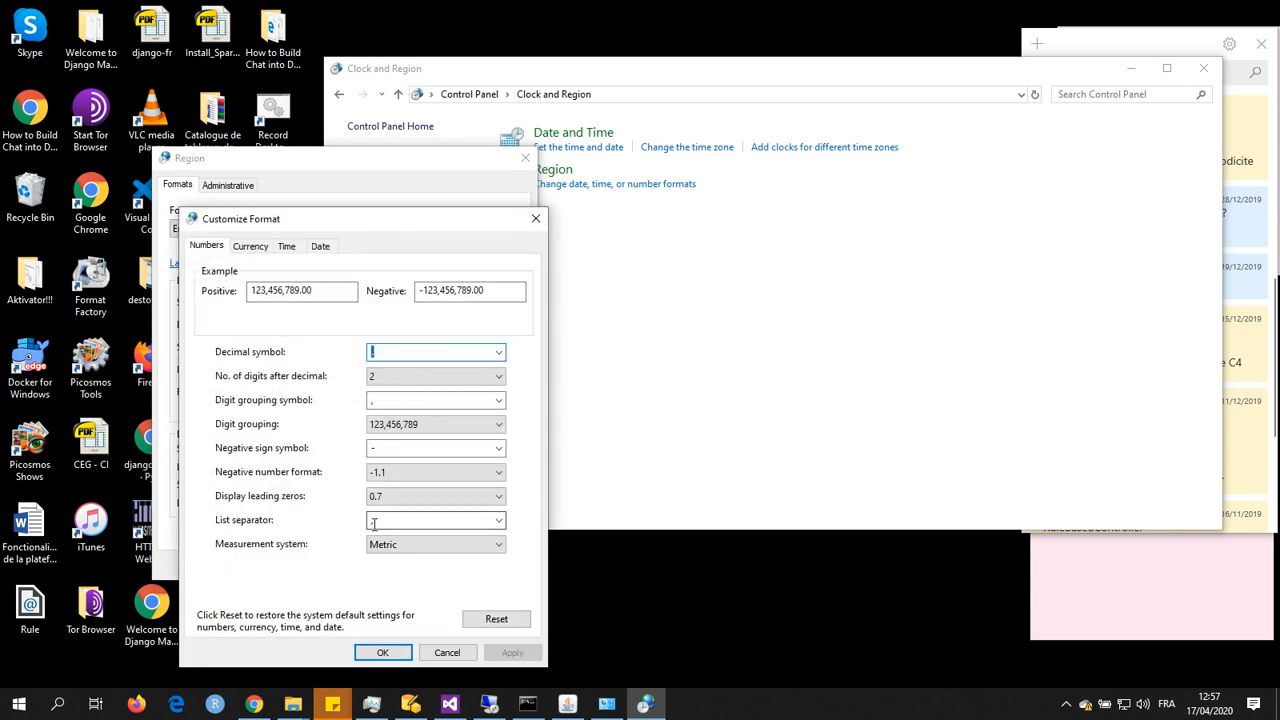
{"action": "left_click", "coordinate": [373, 522]}
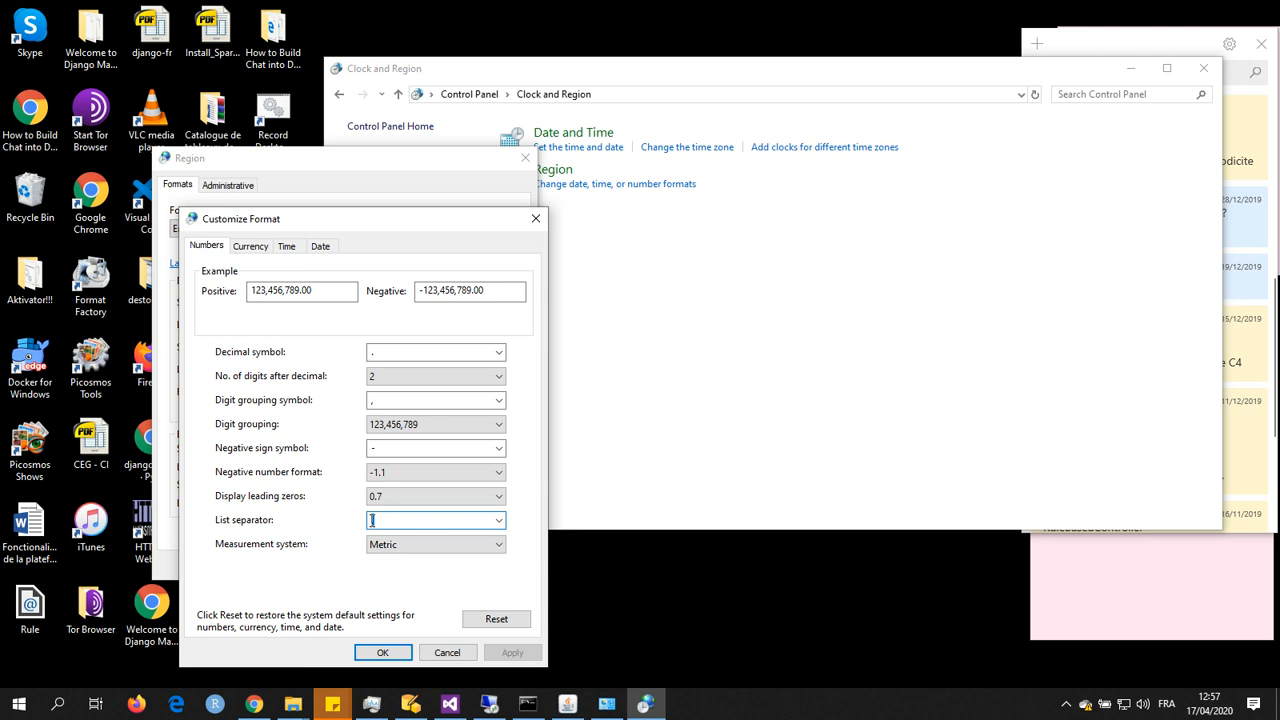
{"action": "key", "text": "BackSpace"}
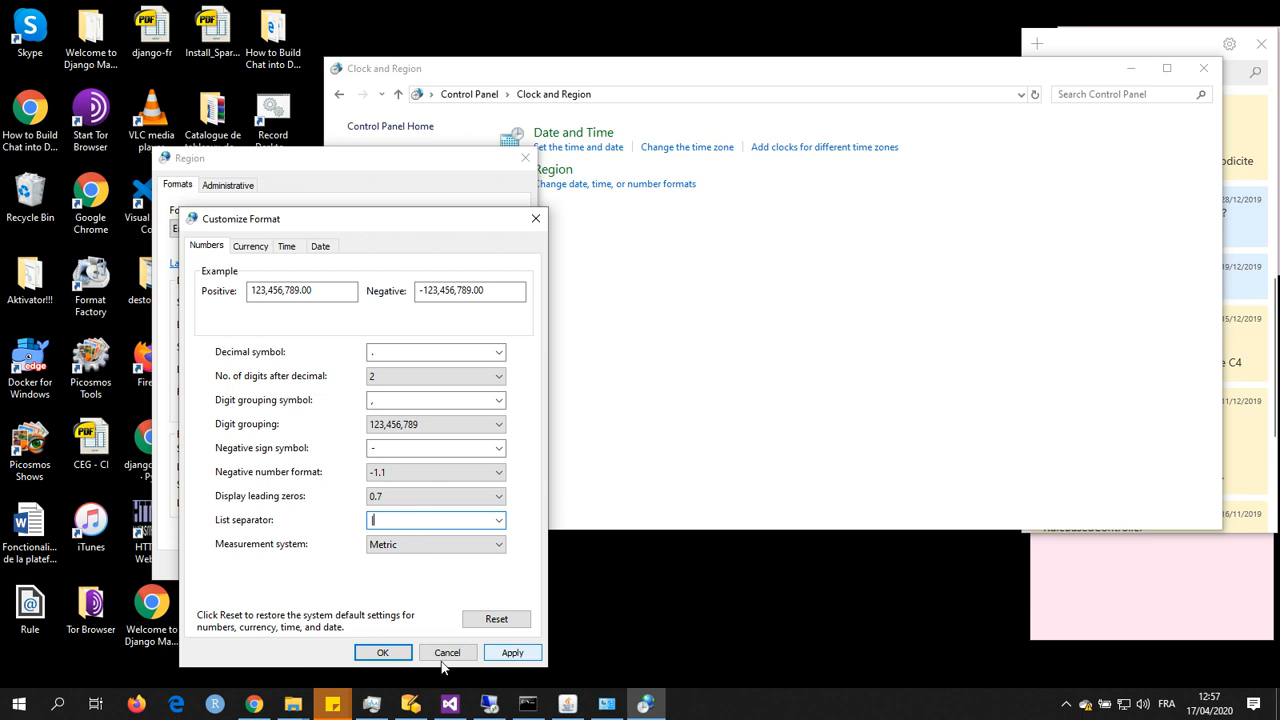
{"action": "left_click", "coordinate": [384, 653]}
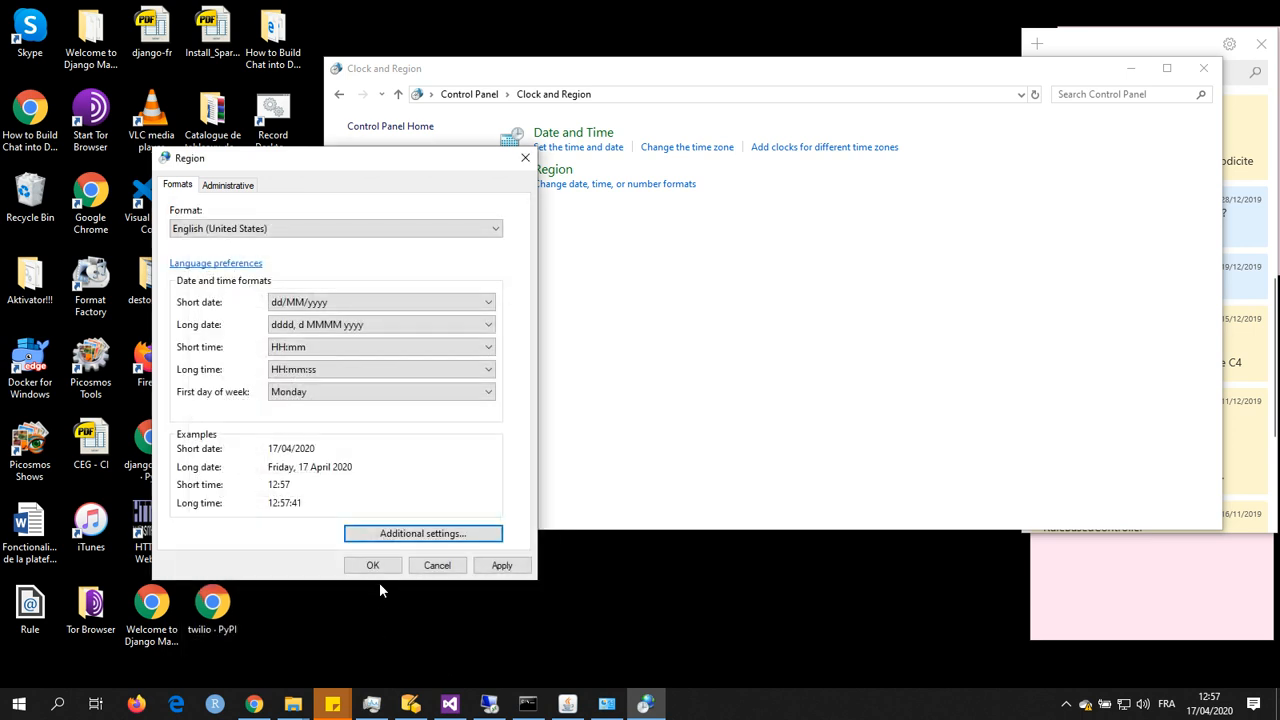
{"action": "left_click", "coordinate": [373, 566]}
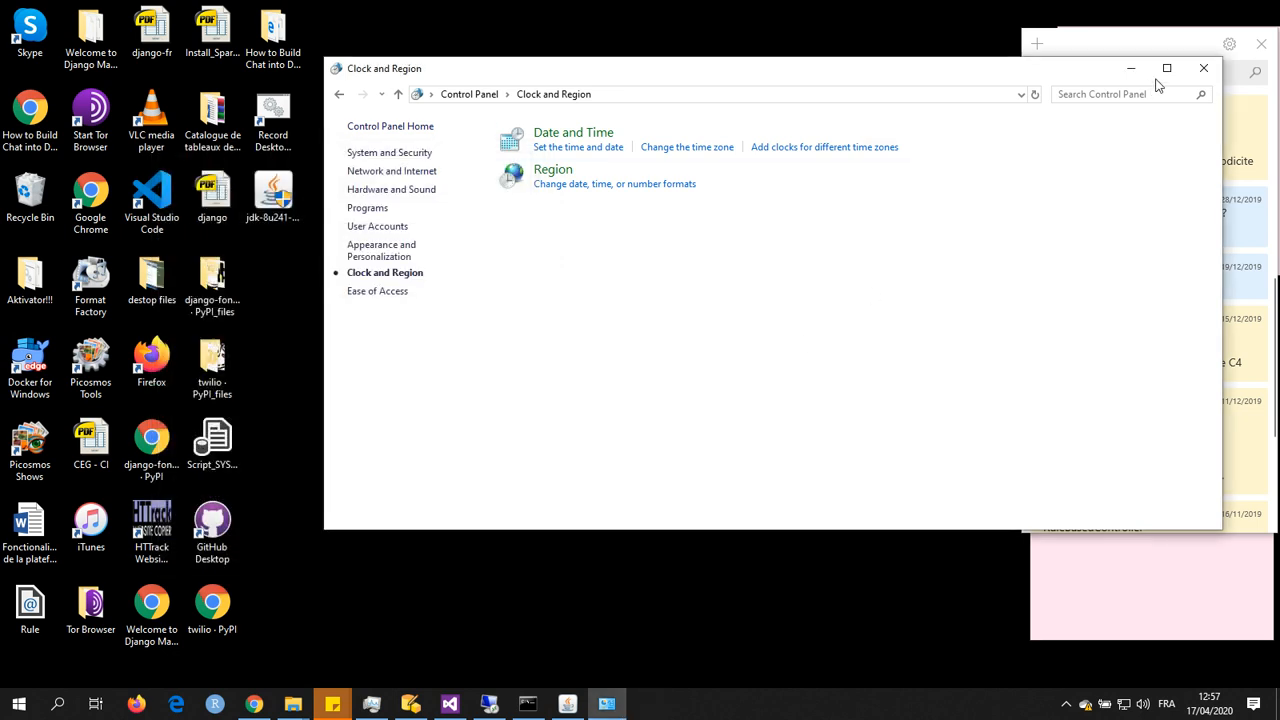
{"action": "left_click", "coordinate": [1206, 70]}
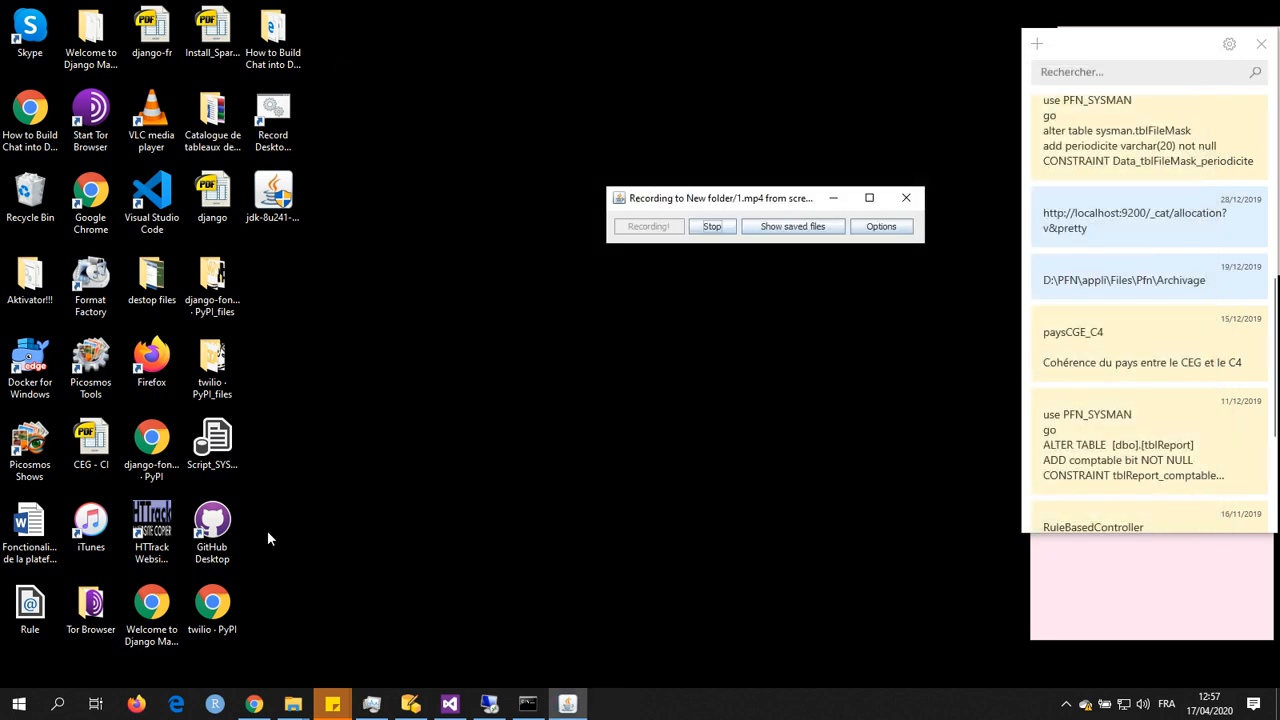
Step: Search the computer for Excel and launch Excel 2016
{"action": "left_click", "coordinate": [58, 704]}
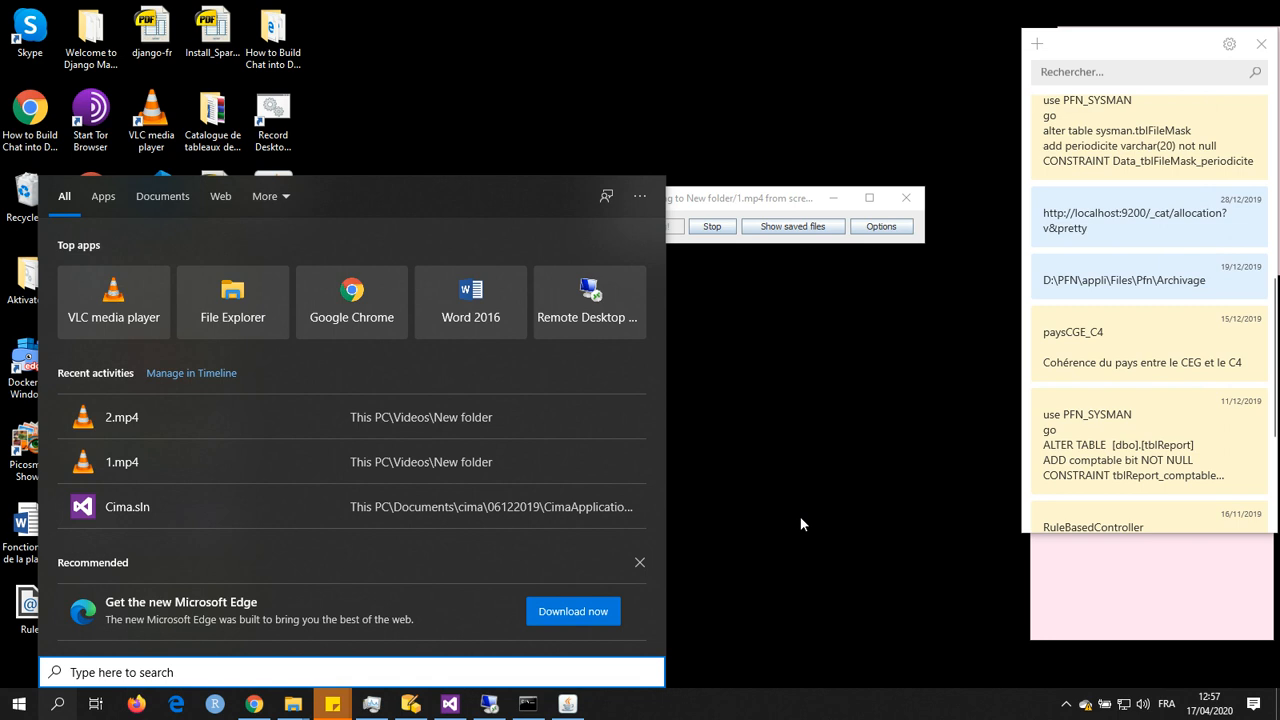
{"action": "type", "text": "excel"}
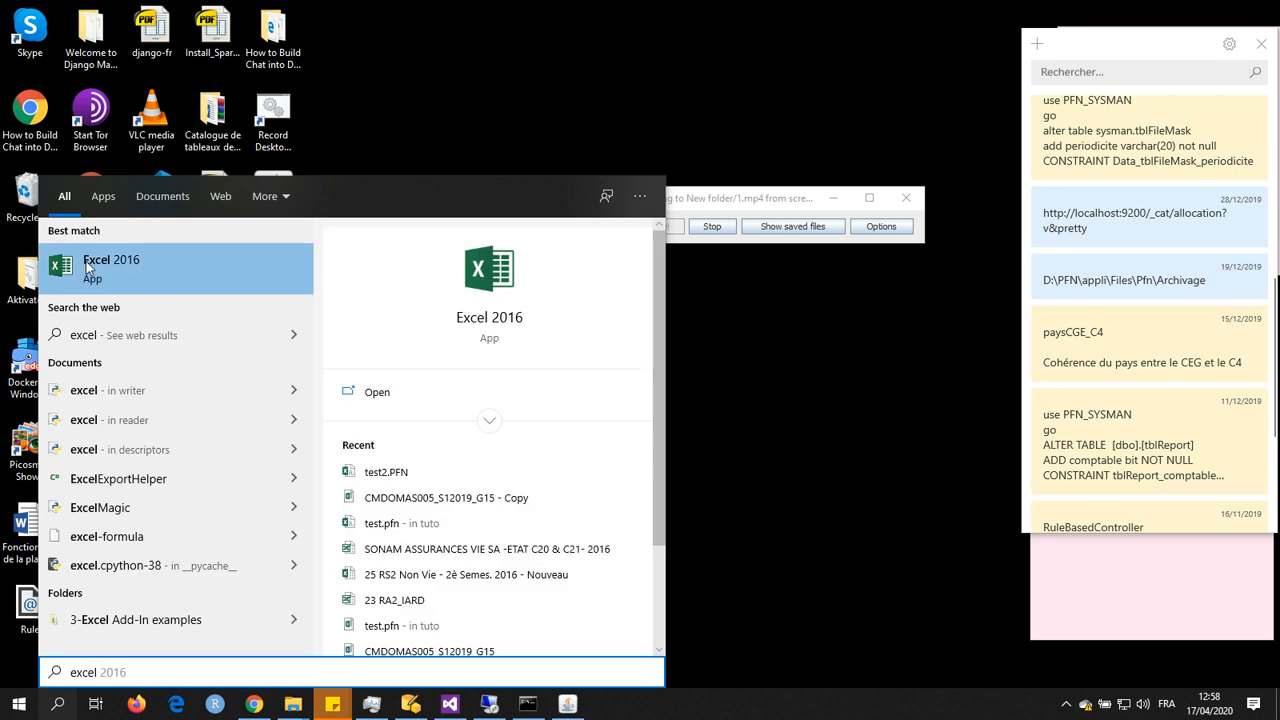
{"action": "left_click", "coordinate": [506, 318]}
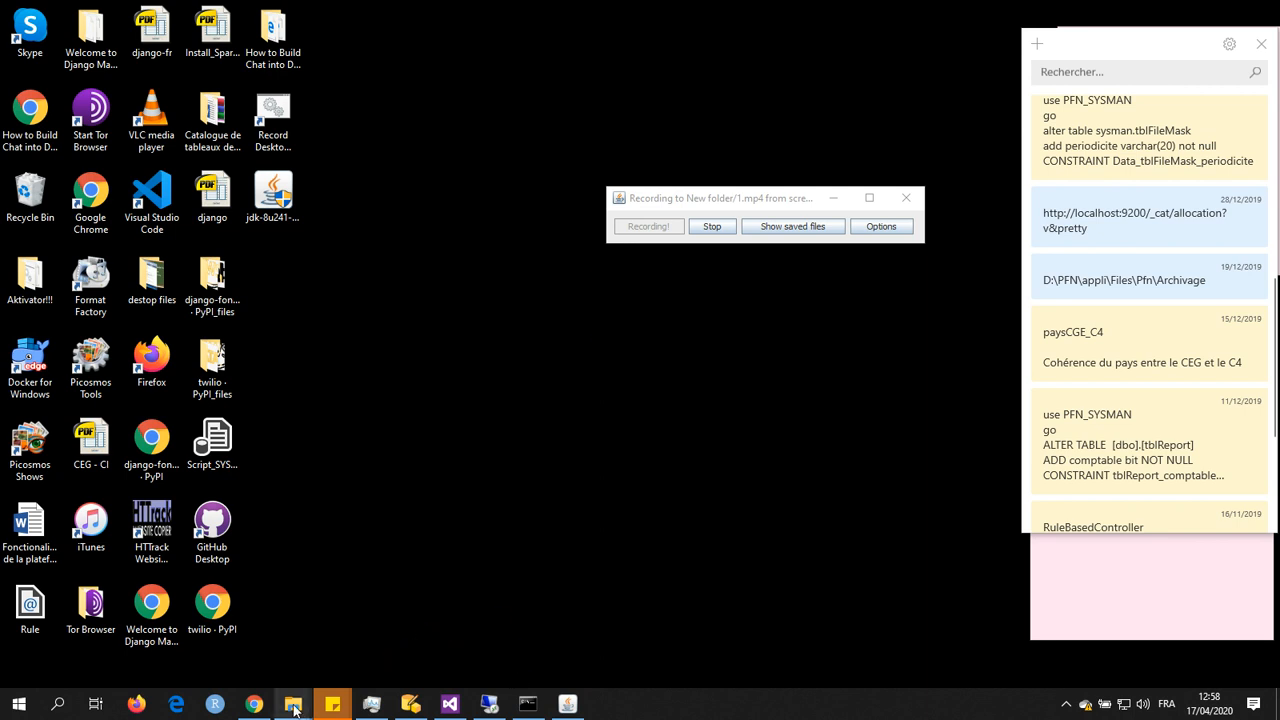
Step: Switch to the tuto folder window in File Explorer and copy the folder's path
{"action": "mouse_move", "coordinate": [293, 704]}
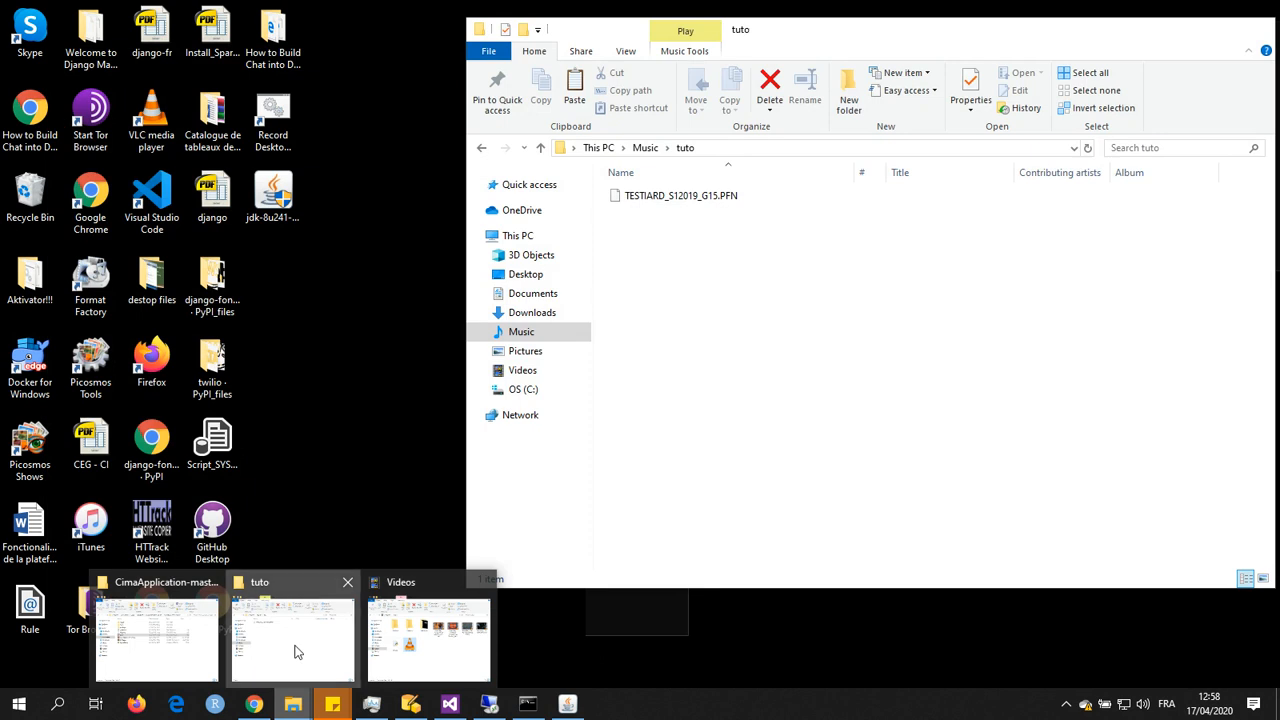
{"action": "left_click", "coordinate": [295, 652]}
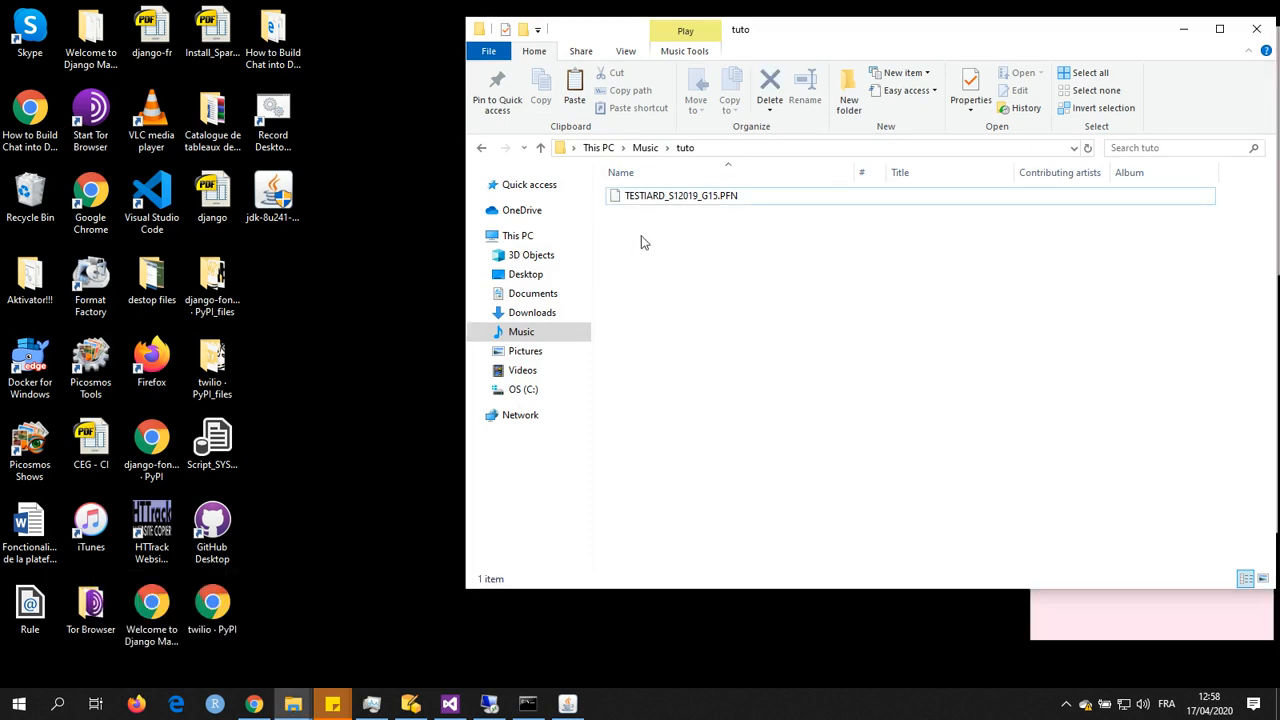
{"action": "left_click", "coordinate": [783, 150]}
{"action": "key", "text": "ctrl+c"}
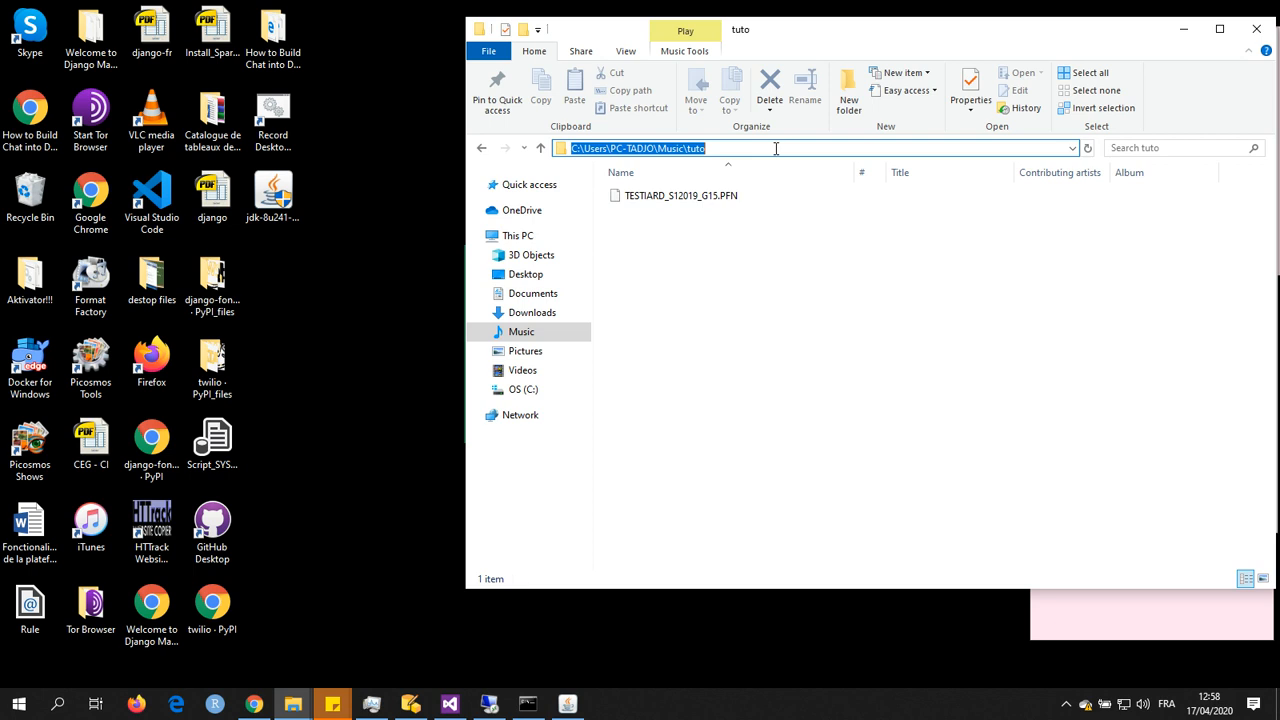
Step: Reposition the tuto folder window so that the Excel window behind it can be reached
{"action": "left_click_drag", "start_coordinate": [806, 37], "coordinate": [306, 117]}
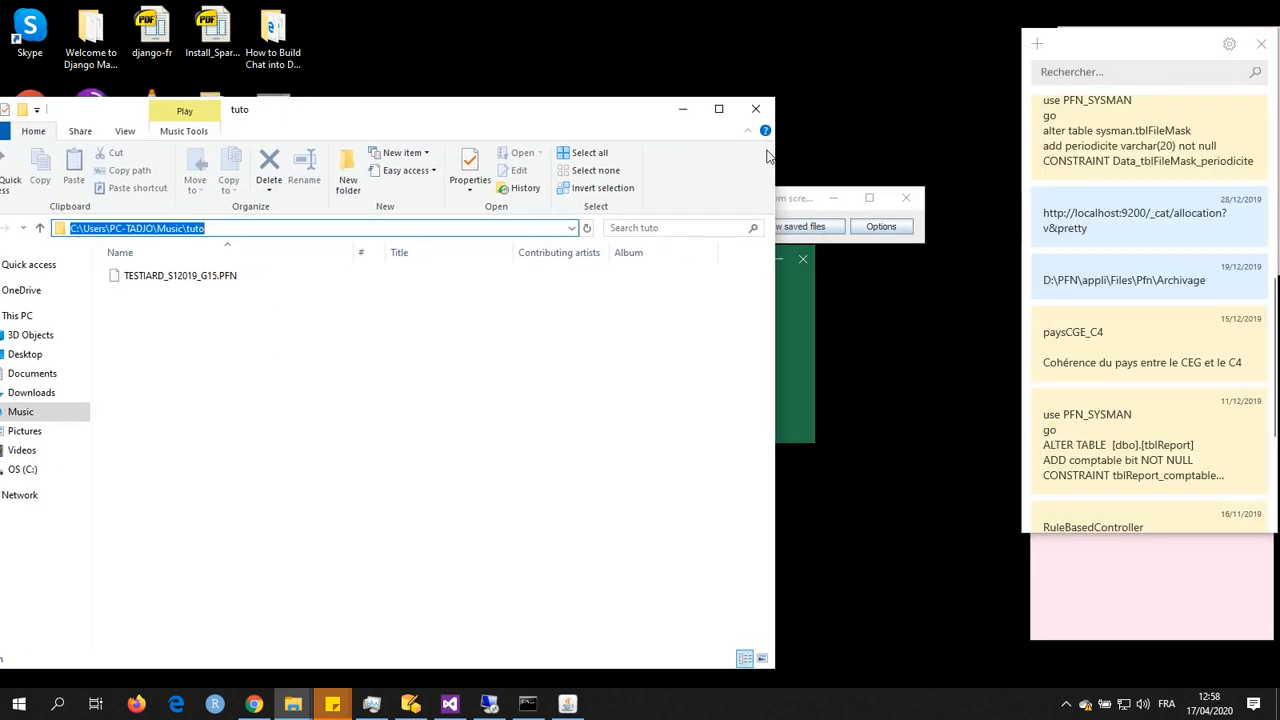
{"action": "left_click", "coordinate": [784, 199]}
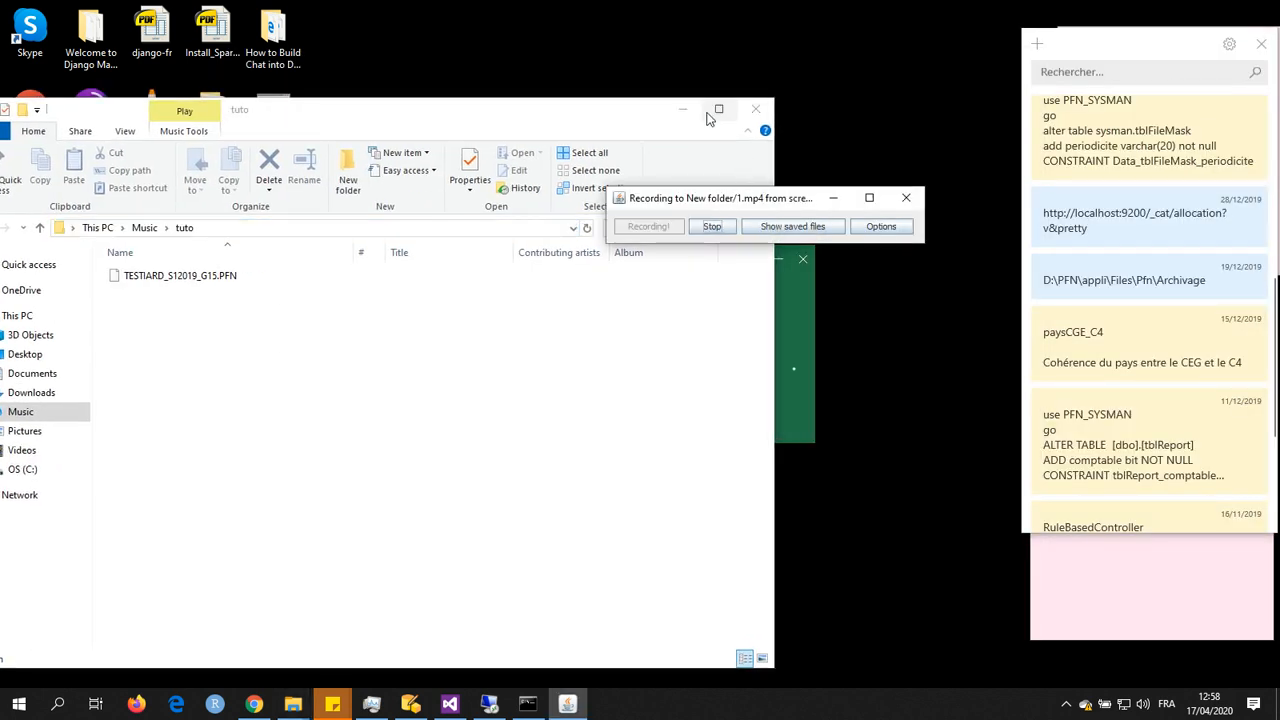
{"action": "left_click", "coordinate": [716, 110]}
{"action": "double_click", "coordinate": [1034, 8]}
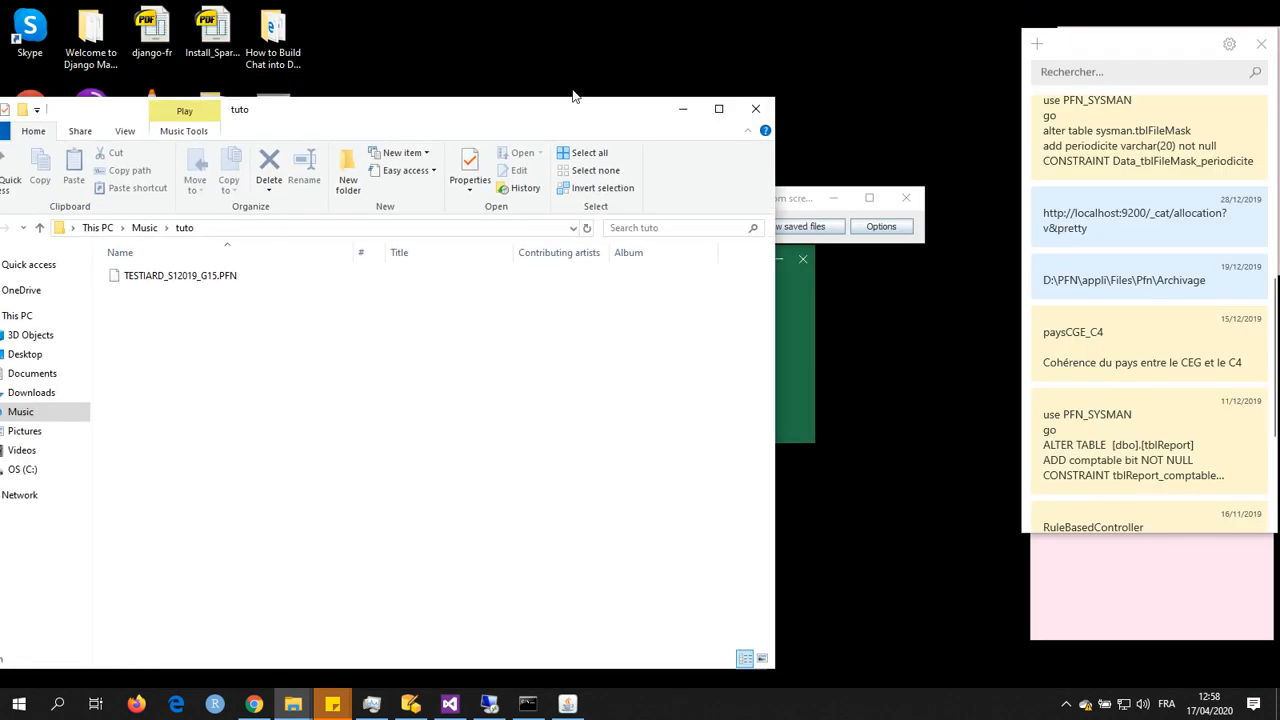
{"action": "left_click_drag", "start_coordinate": [543, 114], "coordinate": [1051, 57]}
{"action": "left_click", "coordinate": [709, 226]}
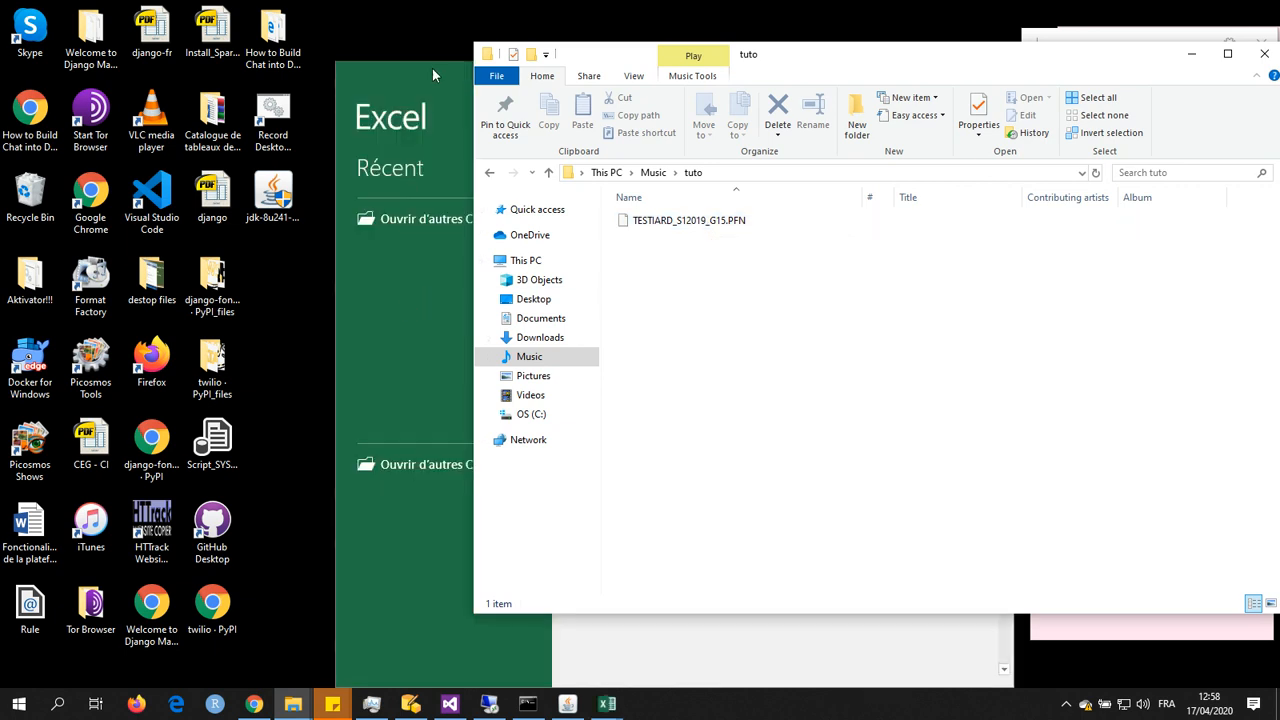
Step: Switch to Excel, create a blank workbook and move its window beside the folder window
{"action": "left_click", "coordinate": [432, 67]}
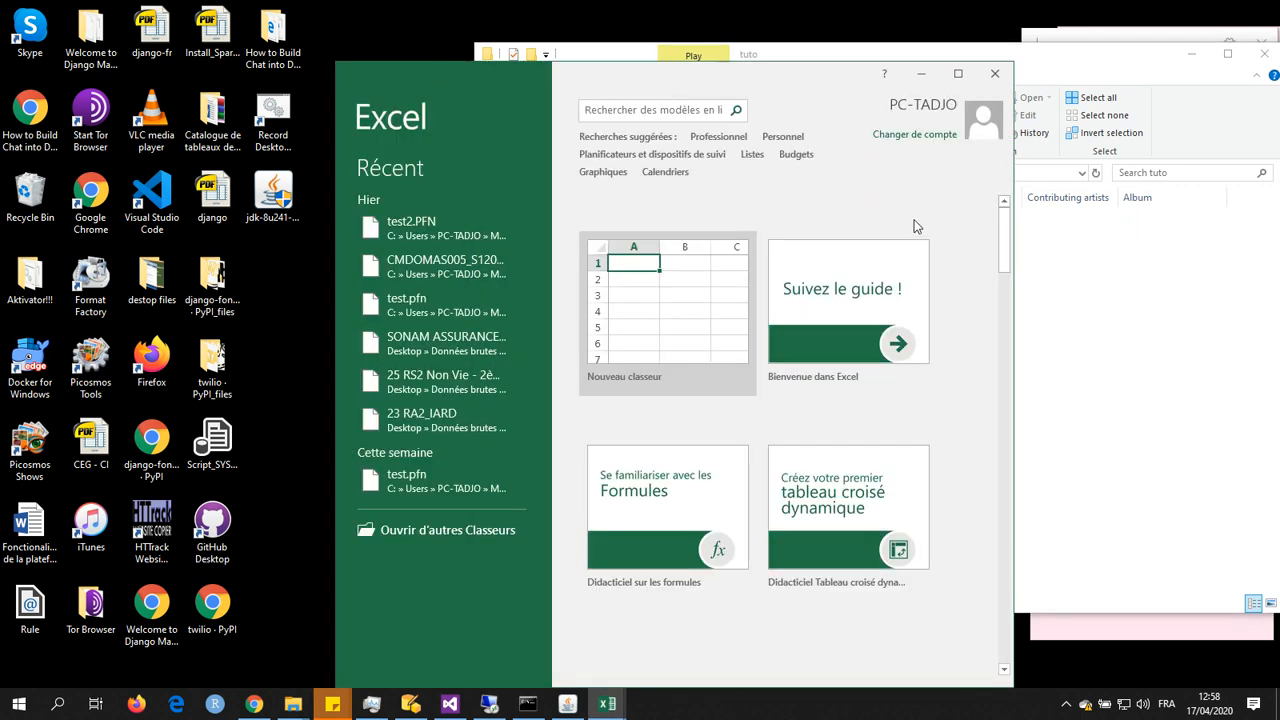
{"action": "left_click", "coordinate": [815, 532]}
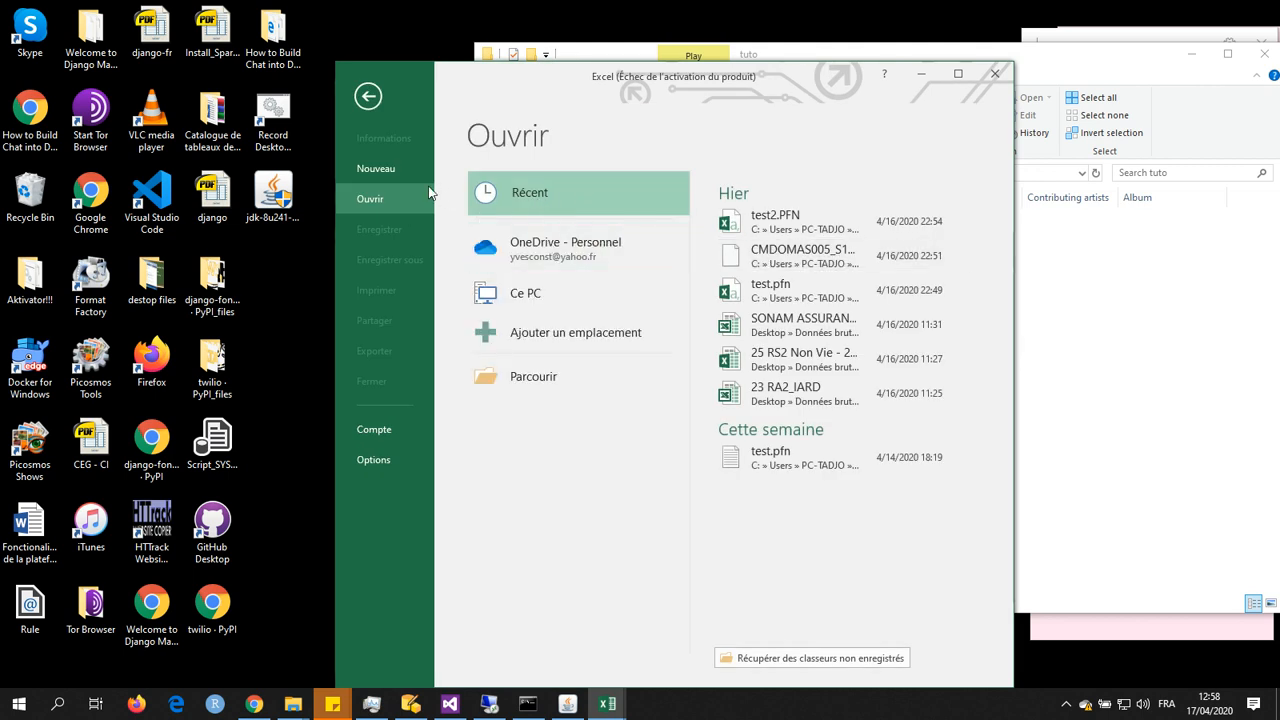
{"action": "left_click", "coordinate": [368, 170]}
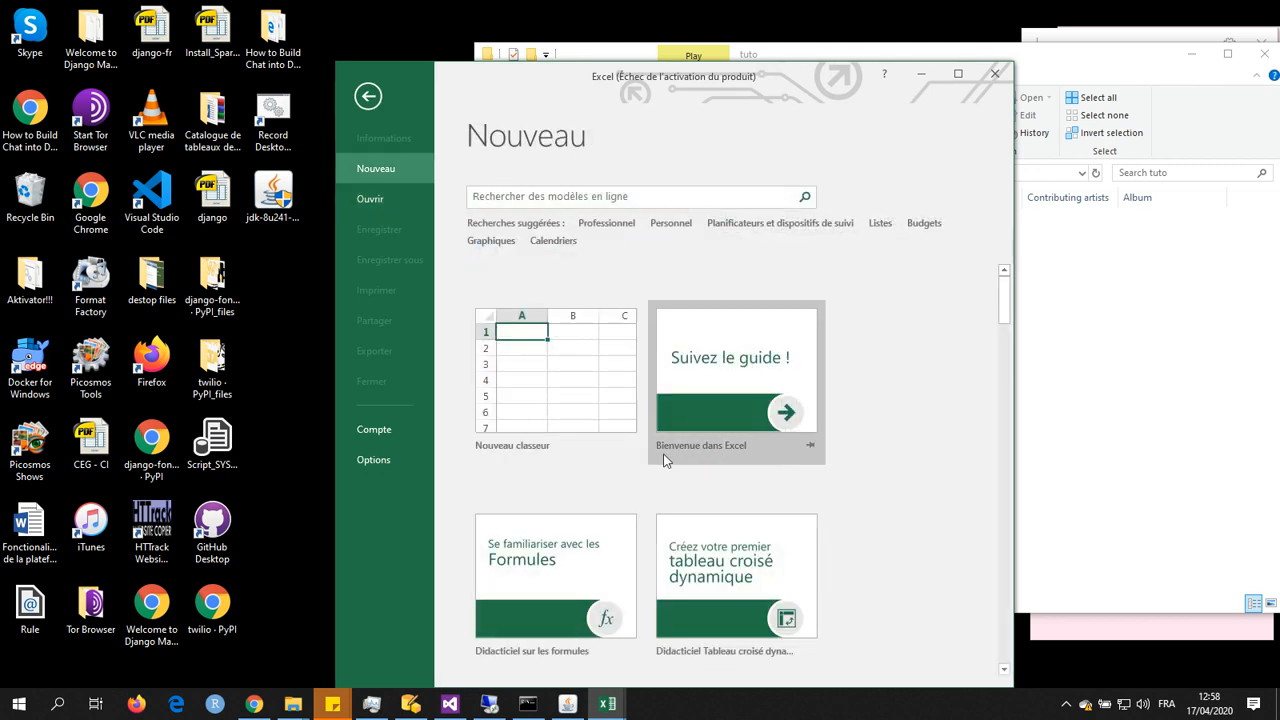
{"action": "left_click", "coordinate": [573, 397]}
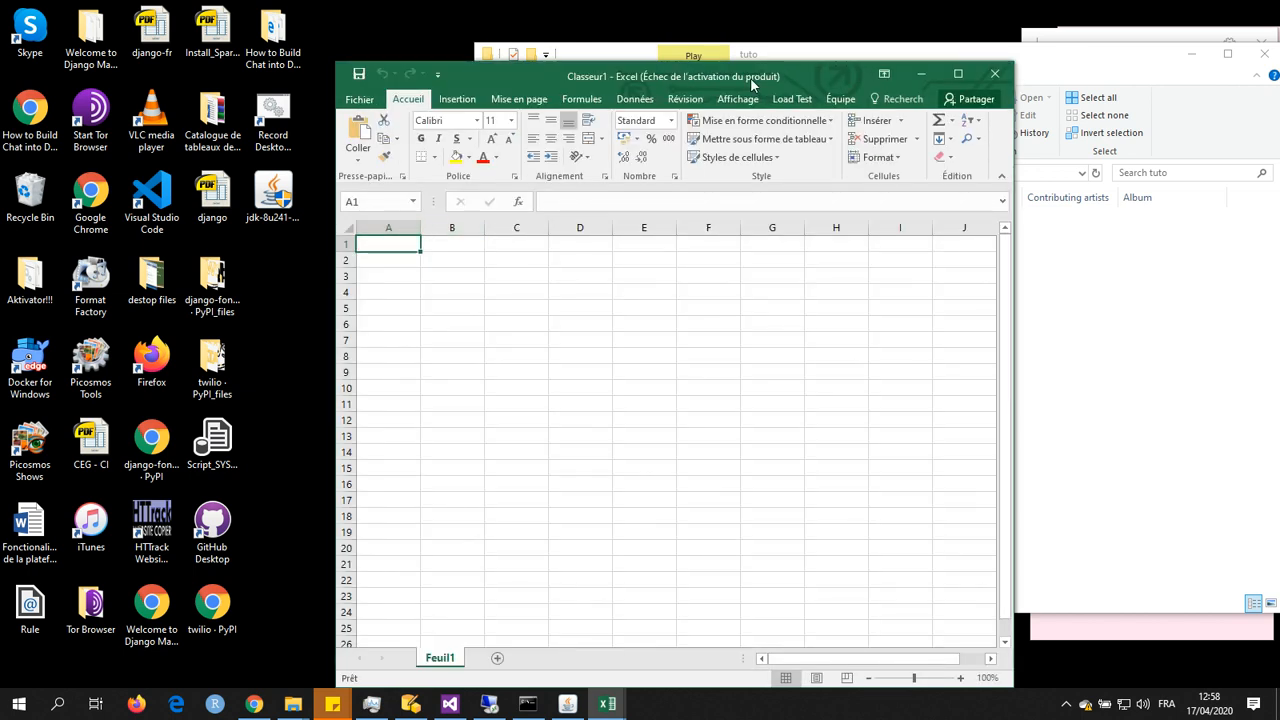
{"action": "left_click_drag", "start_coordinate": [770, 78], "coordinate": [648, 70]}
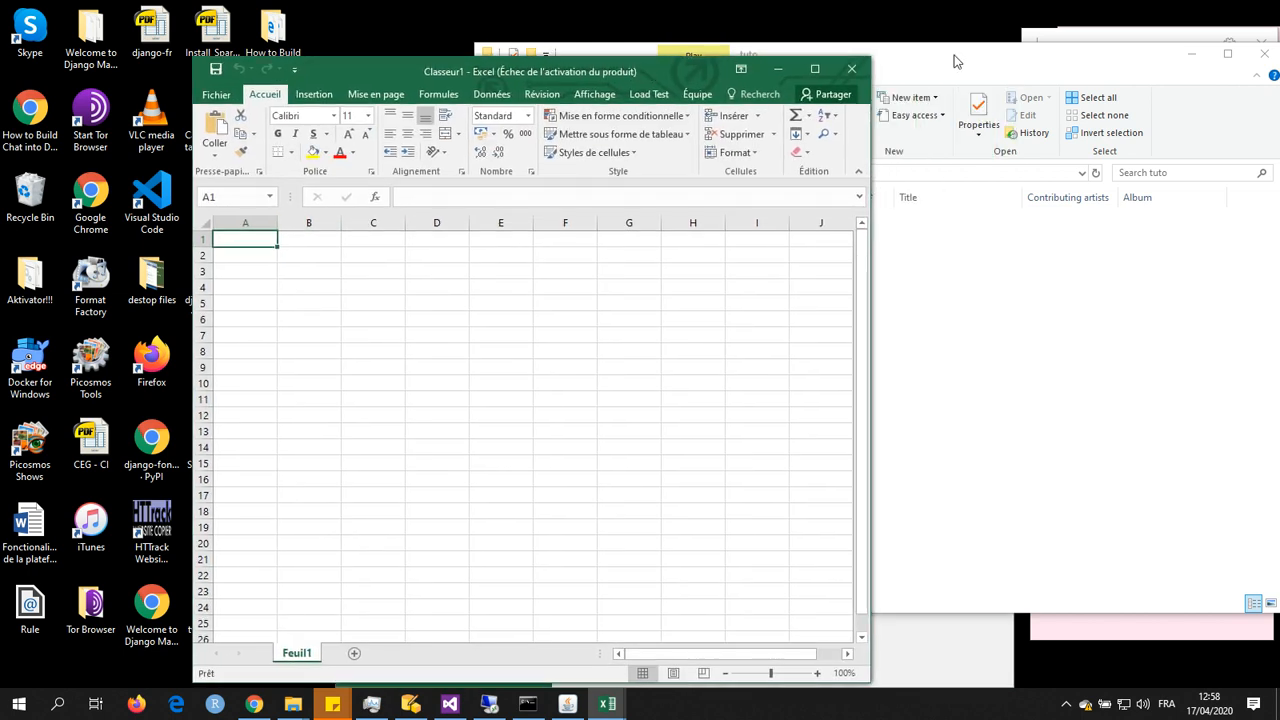
Step: Browse to the tuto folder using the copied path, show all file types and open TESTIARD_S12019_G15.PFN
{"action": "left_click", "coordinate": [218, 95]}
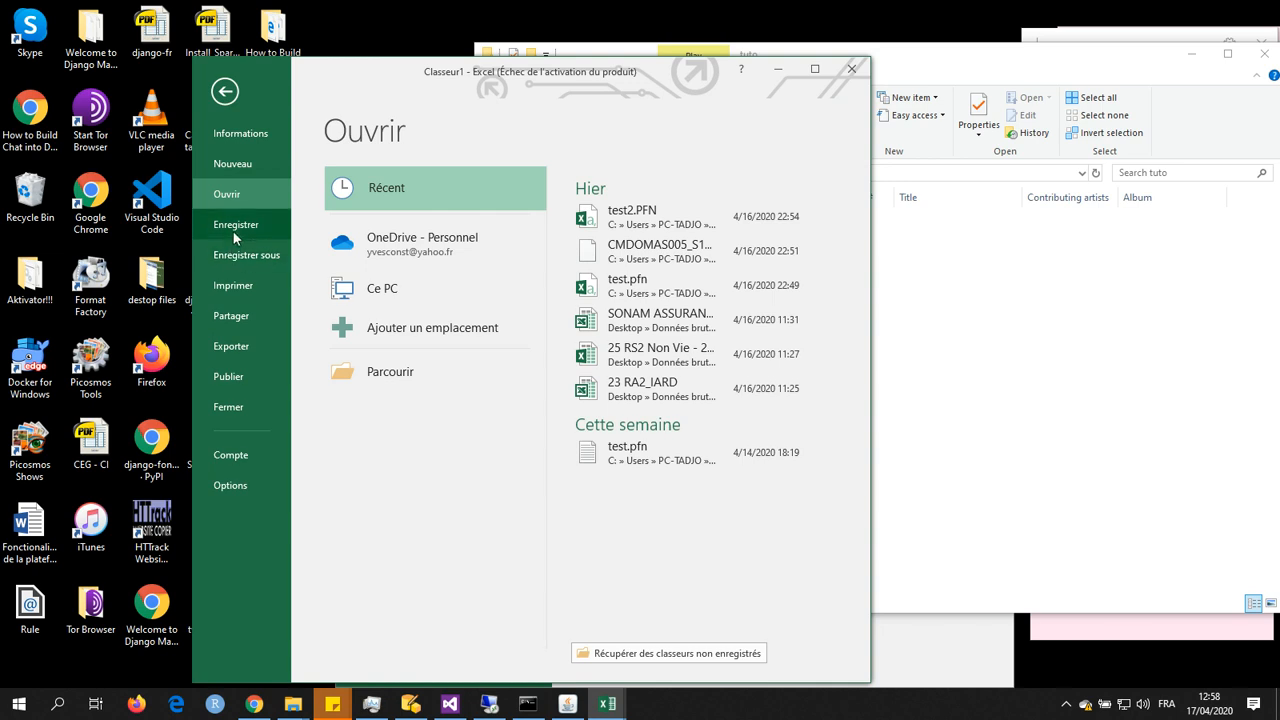
{"action": "left_click", "coordinate": [390, 371]}
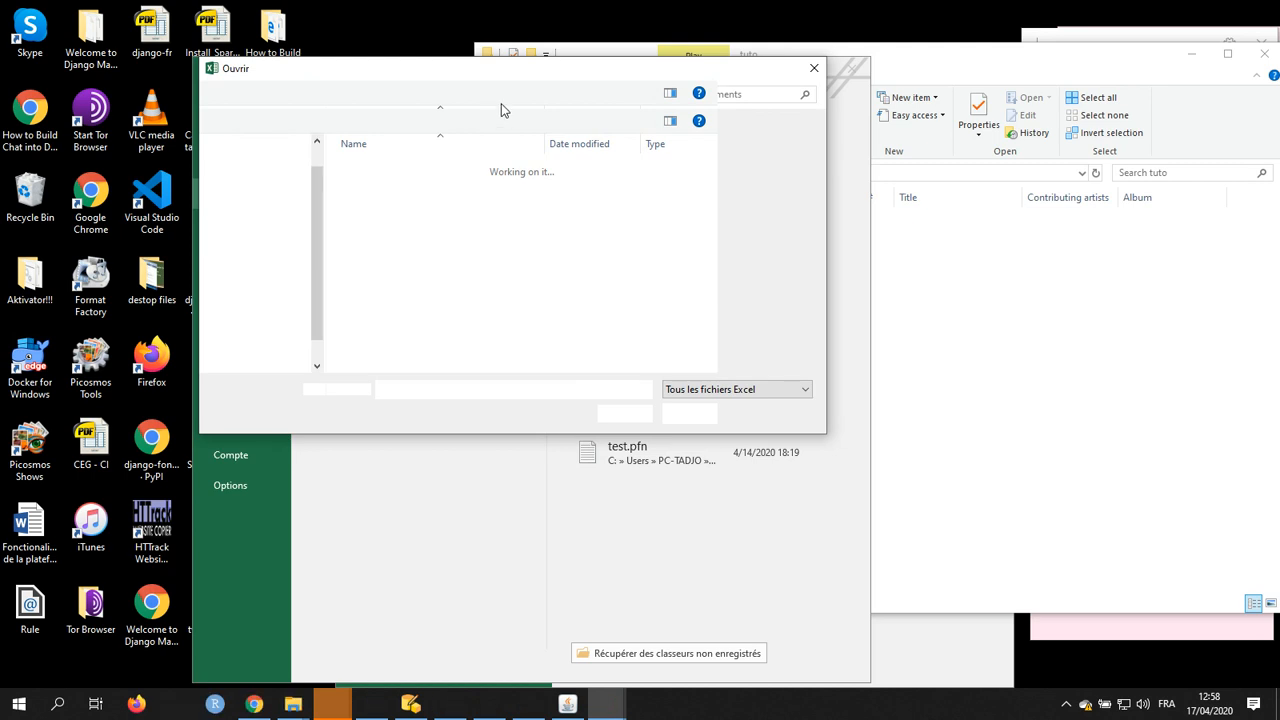
{"action": "left_click", "coordinate": [447, 94]}
{"action": "key", "text": "ctrl+v"}
{"action": "key", "text": "Return"}
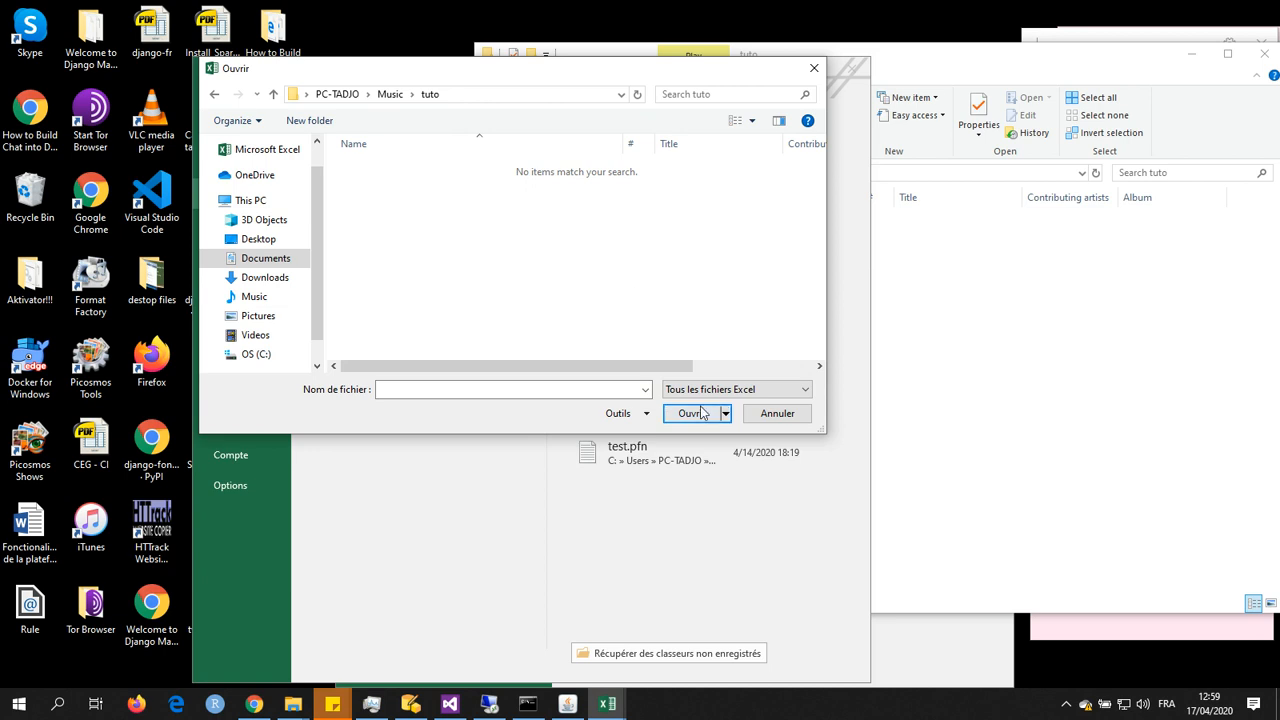
{"action": "left_click", "coordinate": [808, 397]}
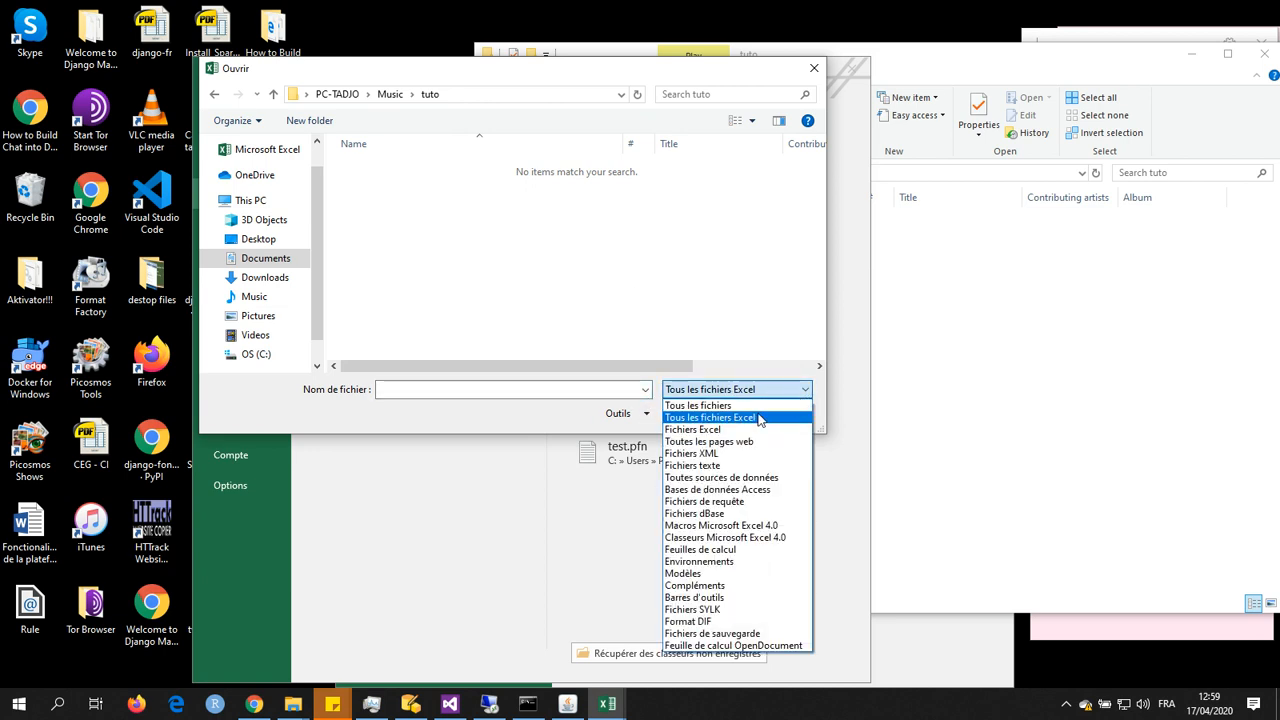
{"action": "left_click", "coordinate": [763, 418]}
{"action": "double_click", "coordinate": [432, 168]}
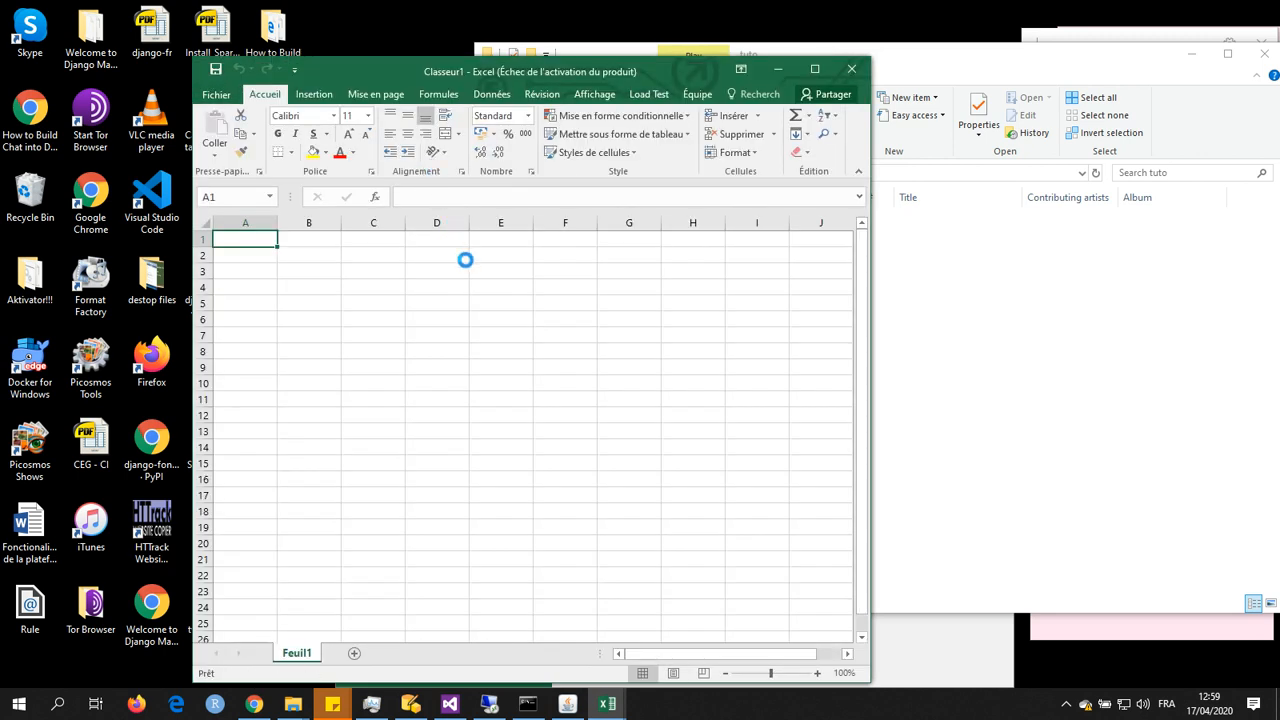
Step: In the text import wizard, mark the data as having headers and add "|" as a custom separator
{"action": "left_click_drag", "start_coordinate": [531, 203], "coordinate": [607, 147]}
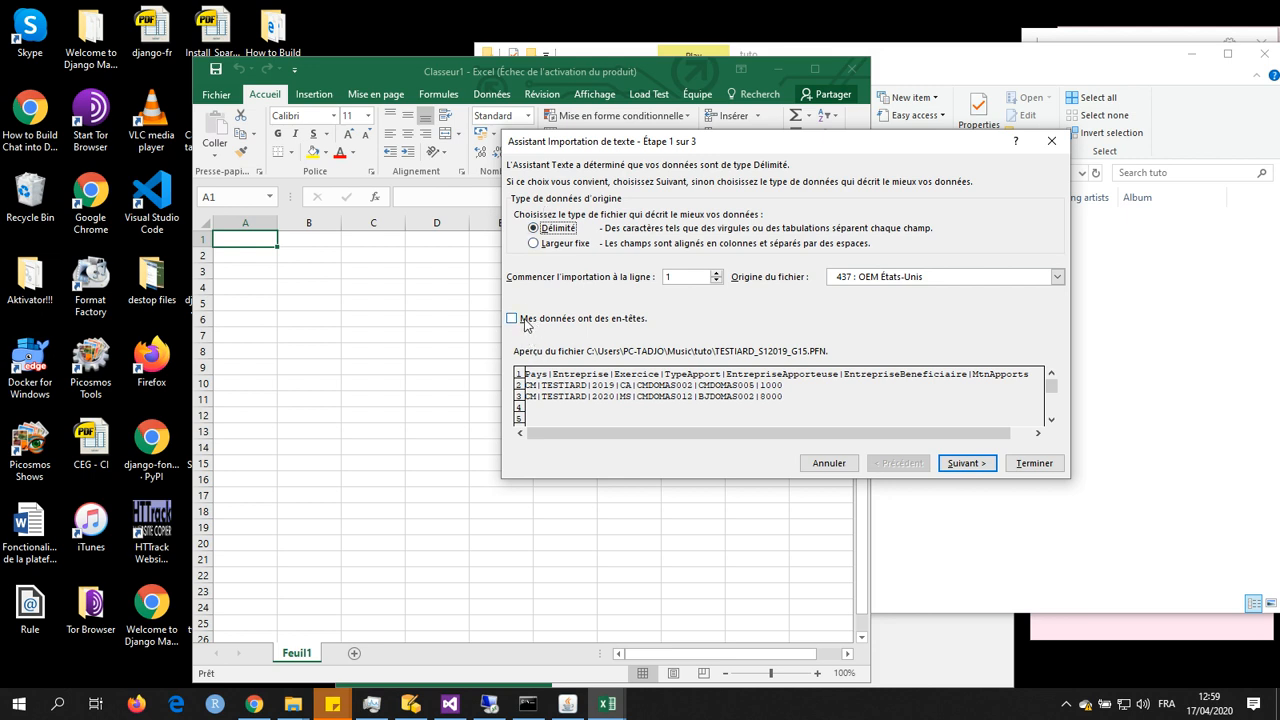
{"action": "left_click", "coordinate": [512, 319]}
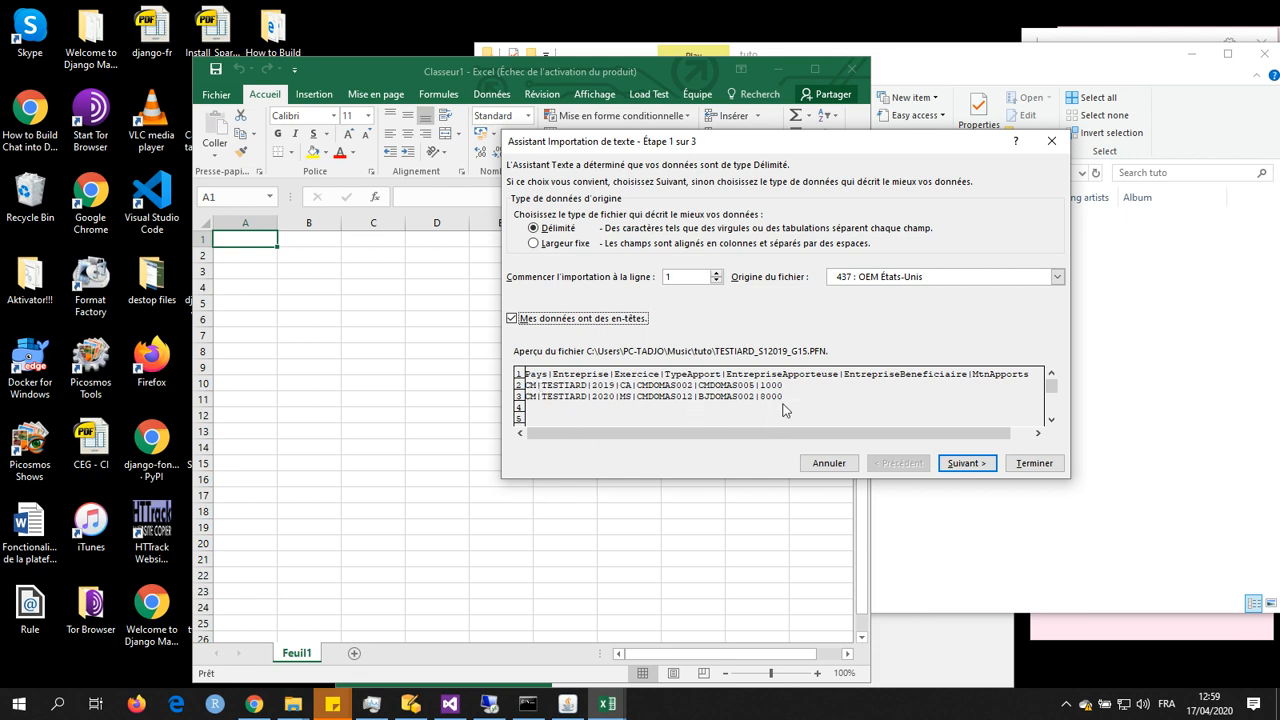
{"action": "left_click", "coordinate": [966, 465]}
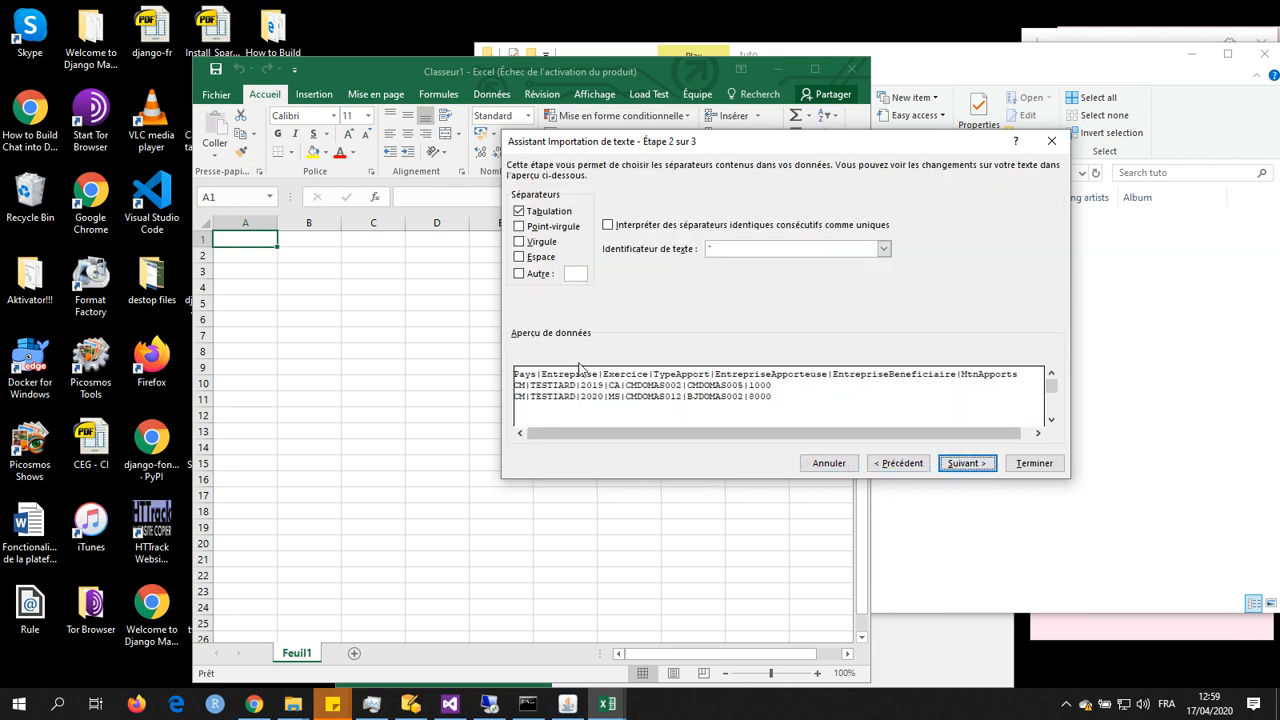
{"action": "left_click", "coordinate": [519, 274]}
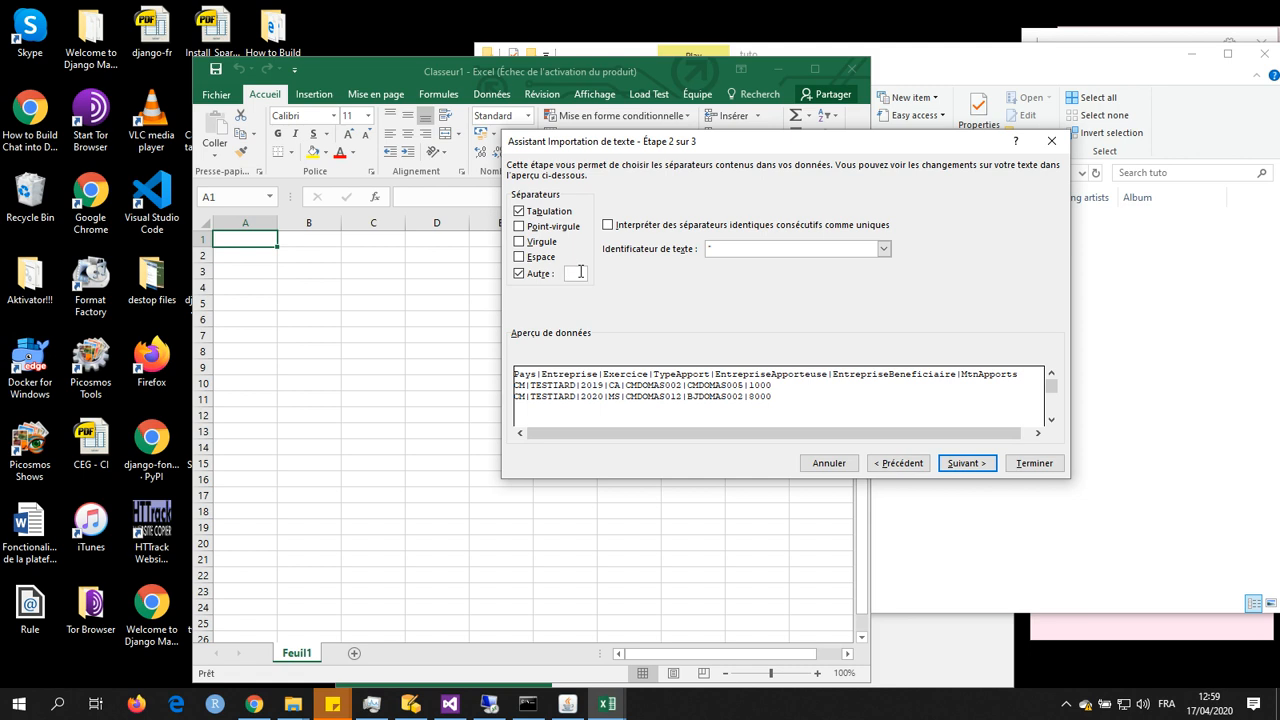
{"action": "type", "text": "|"}
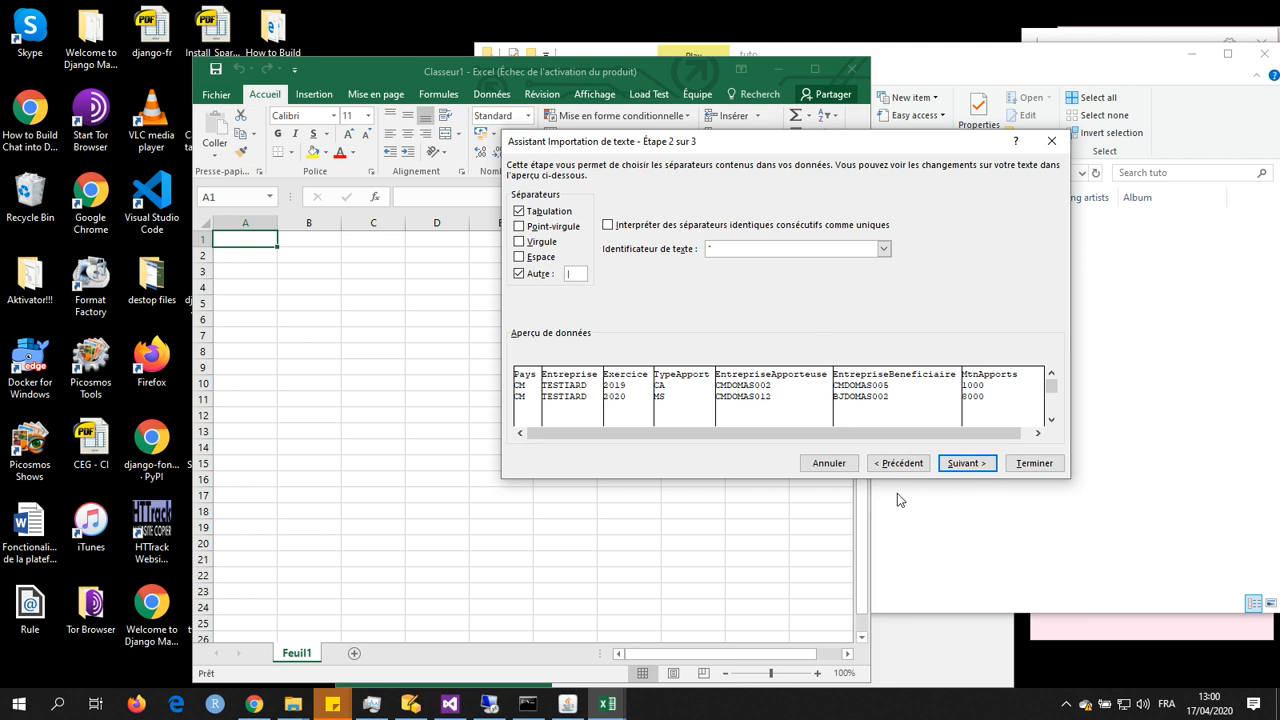
Step: Complete the text import with the Standard data format kept for the Pays column
{"action": "left_click", "coordinate": [962, 465]}
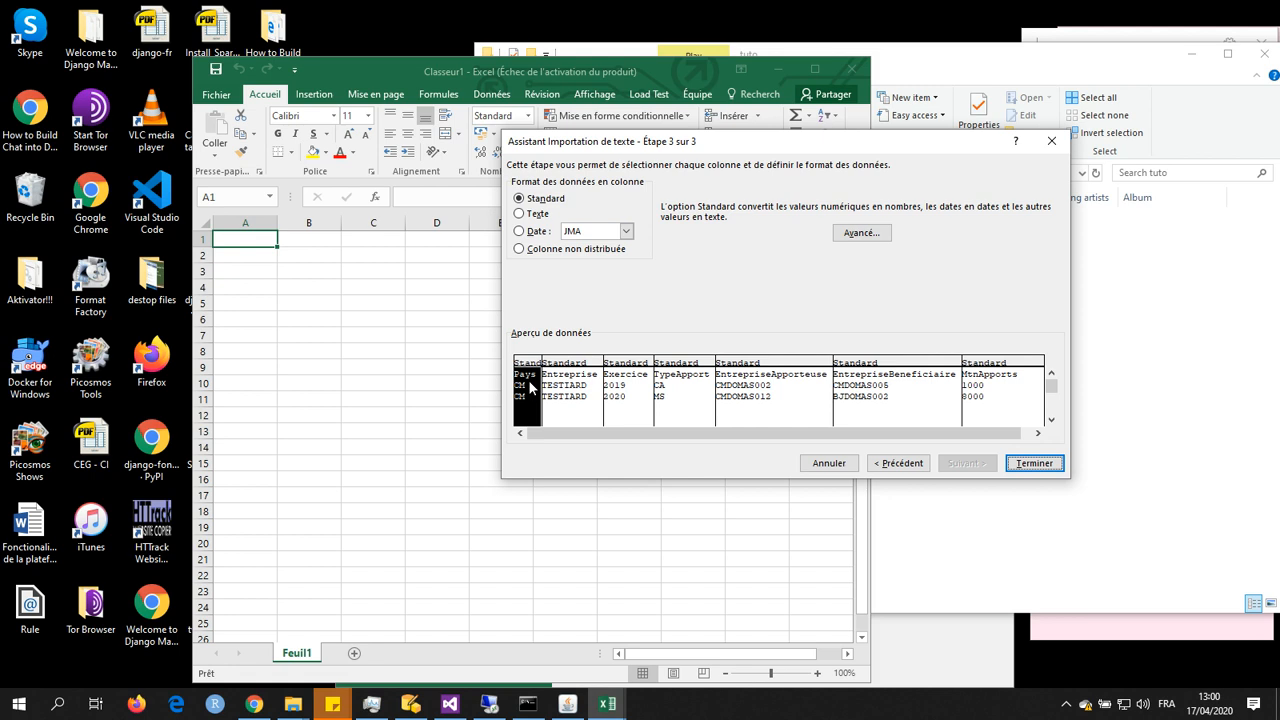
{"action": "left_click", "coordinate": [538, 214]}
{"action": "left_click", "coordinate": [543, 199]}
{"action": "left_click_drag", "start_coordinate": [745, 150], "coordinate": [735, 144]}
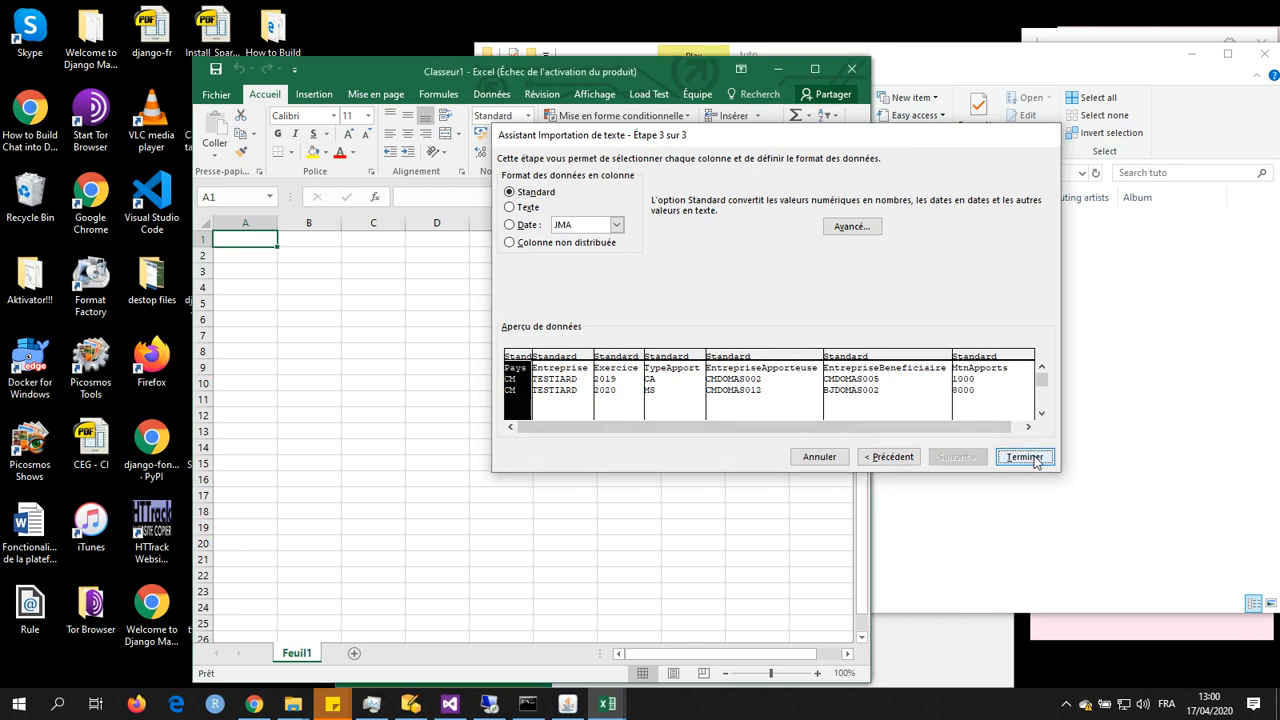
{"action": "left_click", "coordinate": [1034, 458]}
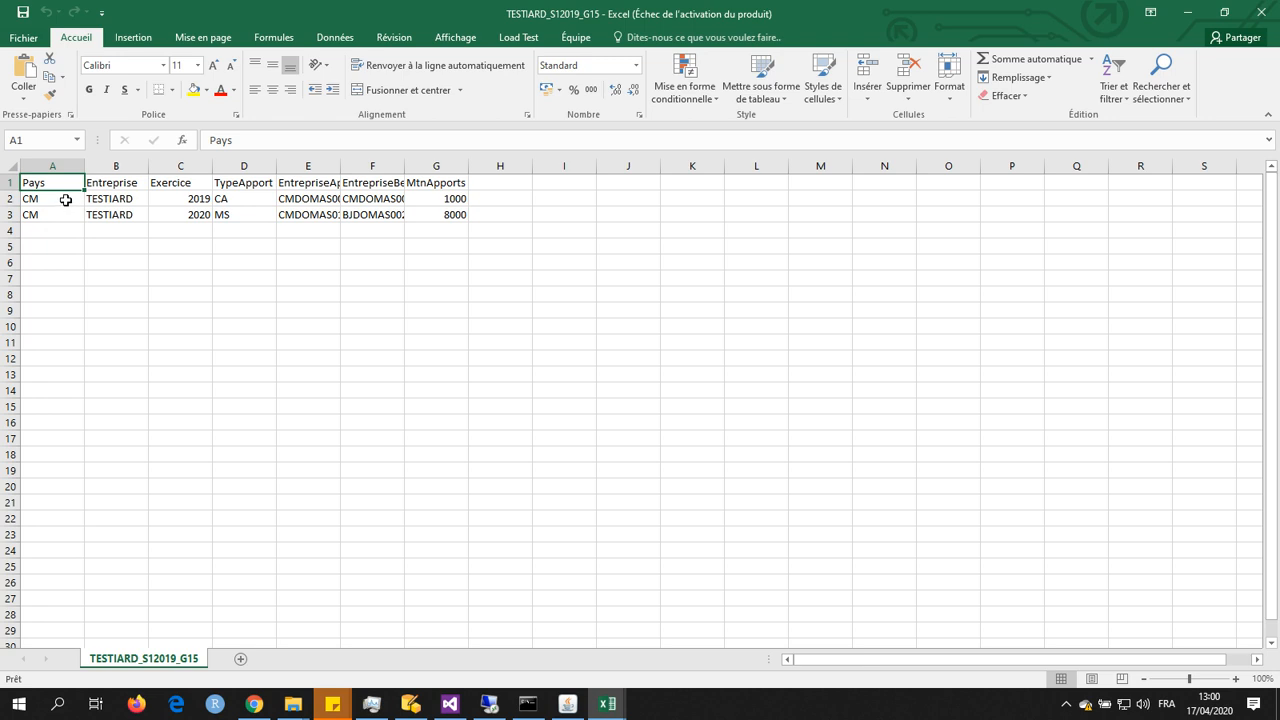
Step: Change the Pays code to BF in cells A2 and A3
{"action": "left_click", "coordinate": [62, 200]}
{"action": "double_click", "coordinate": [62, 200]}
{"action": "left_click_drag", "start_coordinate": [62, 200], "coordinate": [18, 201]}
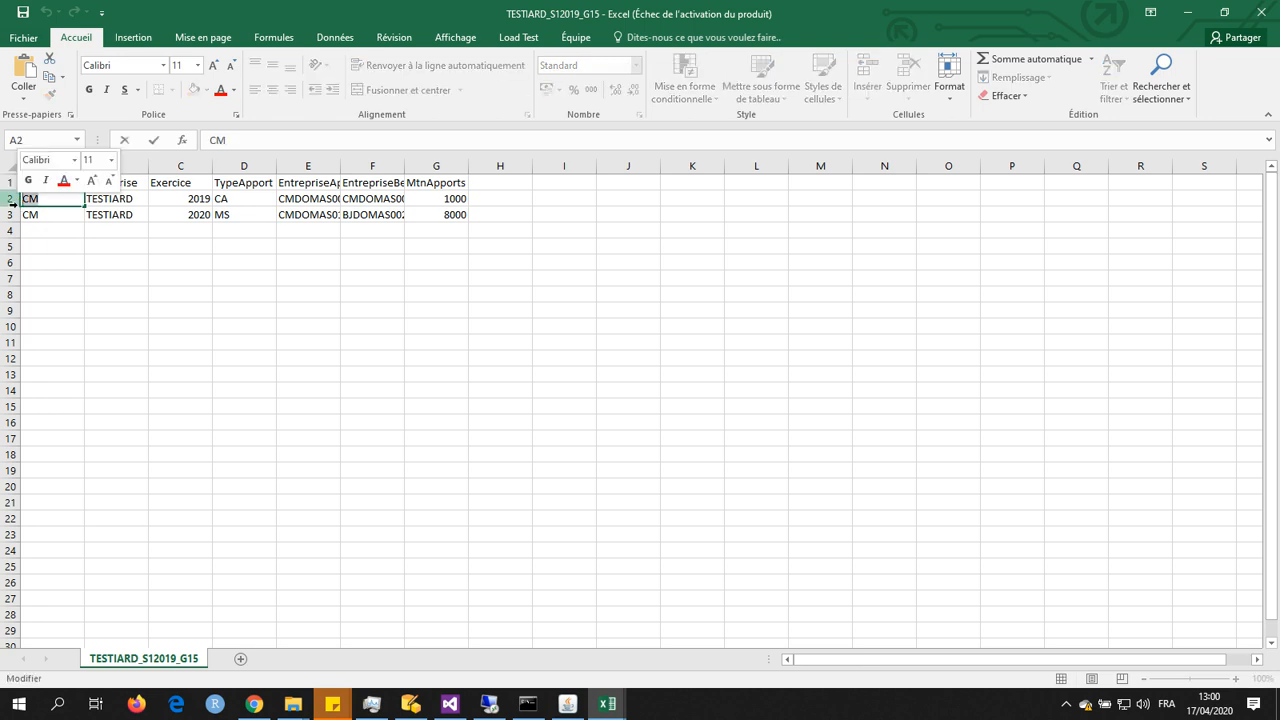
{"action": "type", "text": "BF"}
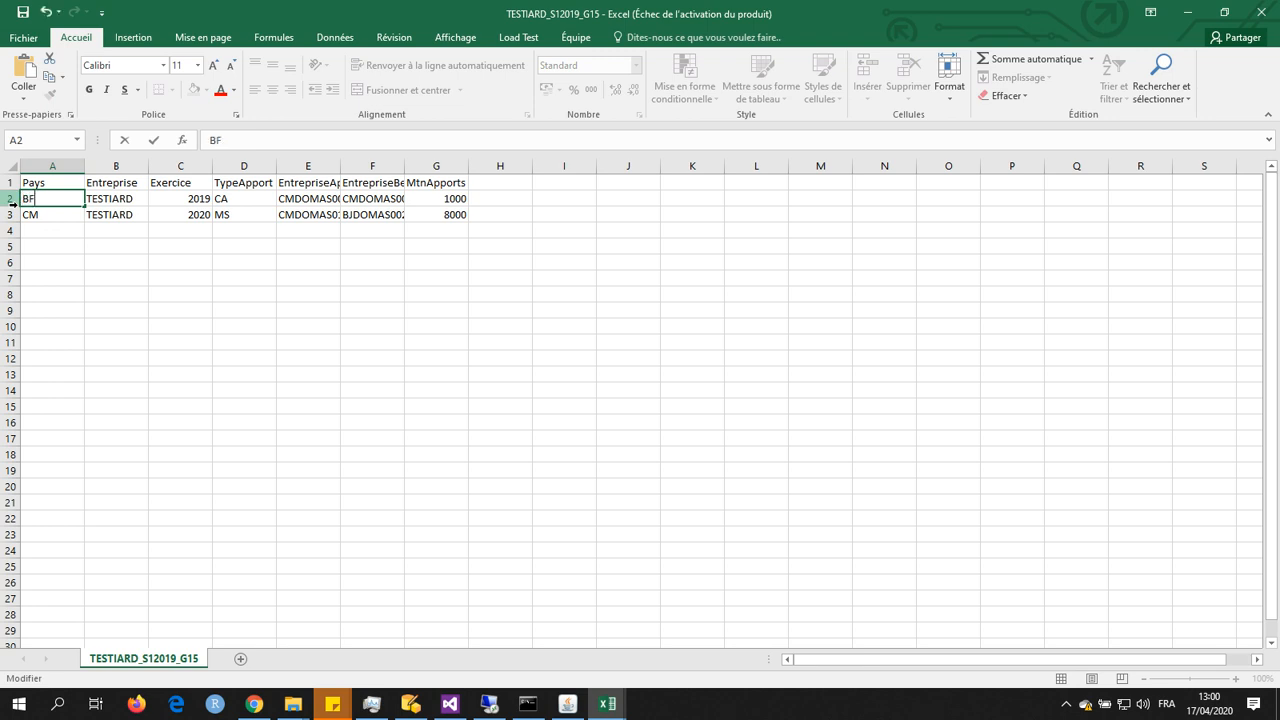
{"action": "left_click", "coordinate": [41, 218]}
{"action": "double_click", "coordinate": [41, 218]}
{"action": "double_click", "coordinate": [42, 218]}
{"action": "type", "text": "BF"}
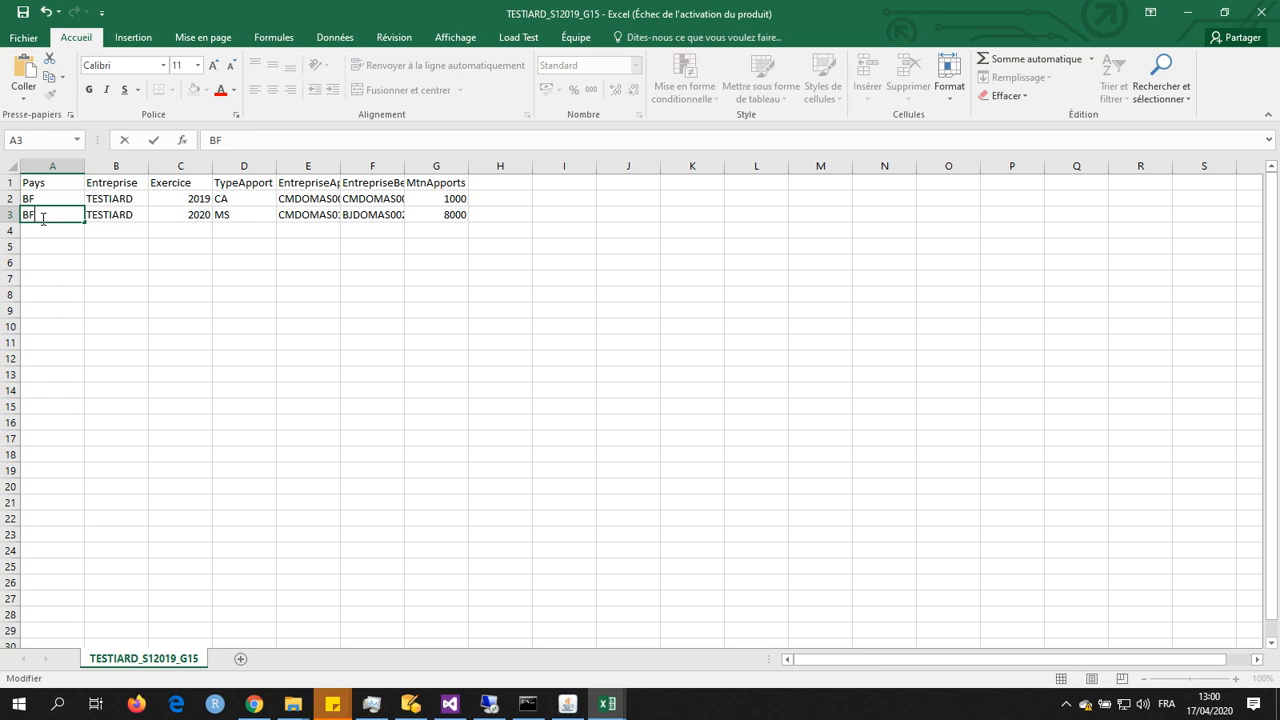
Step: Set the Exercice value of the first data row to 2018
{"action": "left_click", "coordinate": [200, 200]}
{"action": "double_click", "coordinate": [200, 200]}
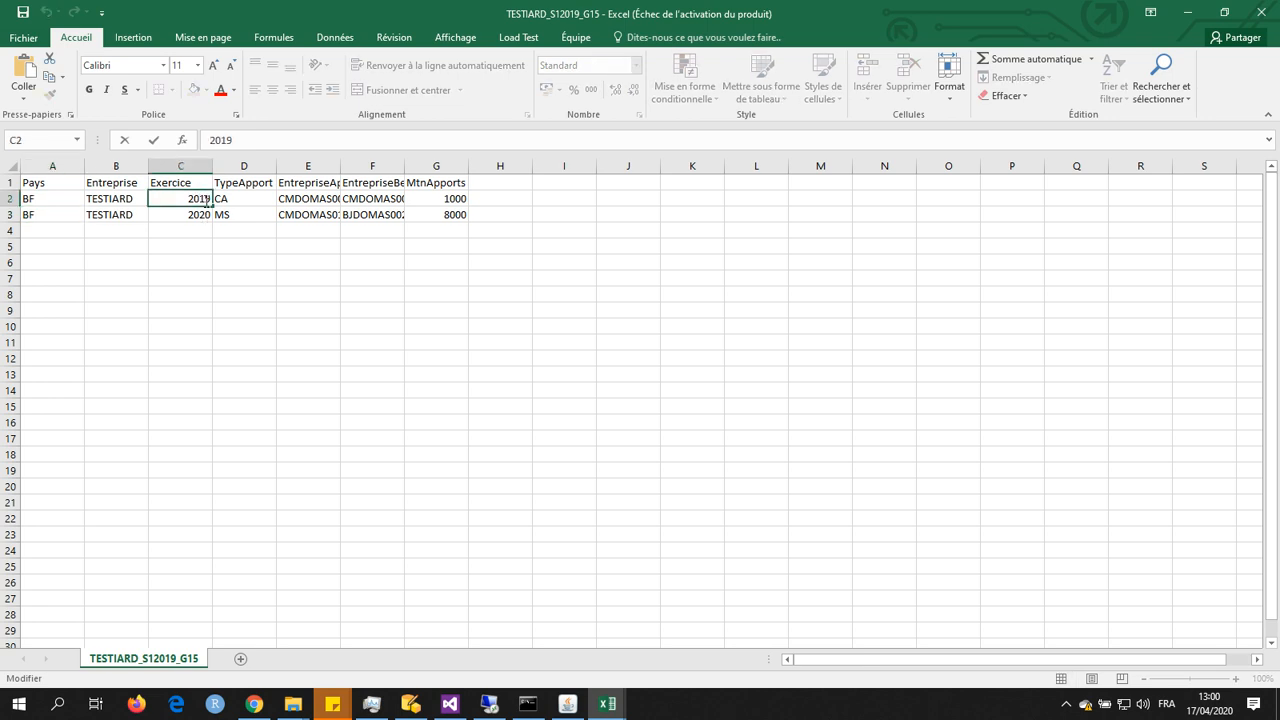
{"action": "left_click_drag", "start_coordinate": [207, 199], "coordinate": [214, 200]}
{"action": "type", "text": "8"}
Step: Set the MtnApports amounts to 100000 in G2 and 80000 in G3
{"action": "double_click", "coordinate": [464, 199]}
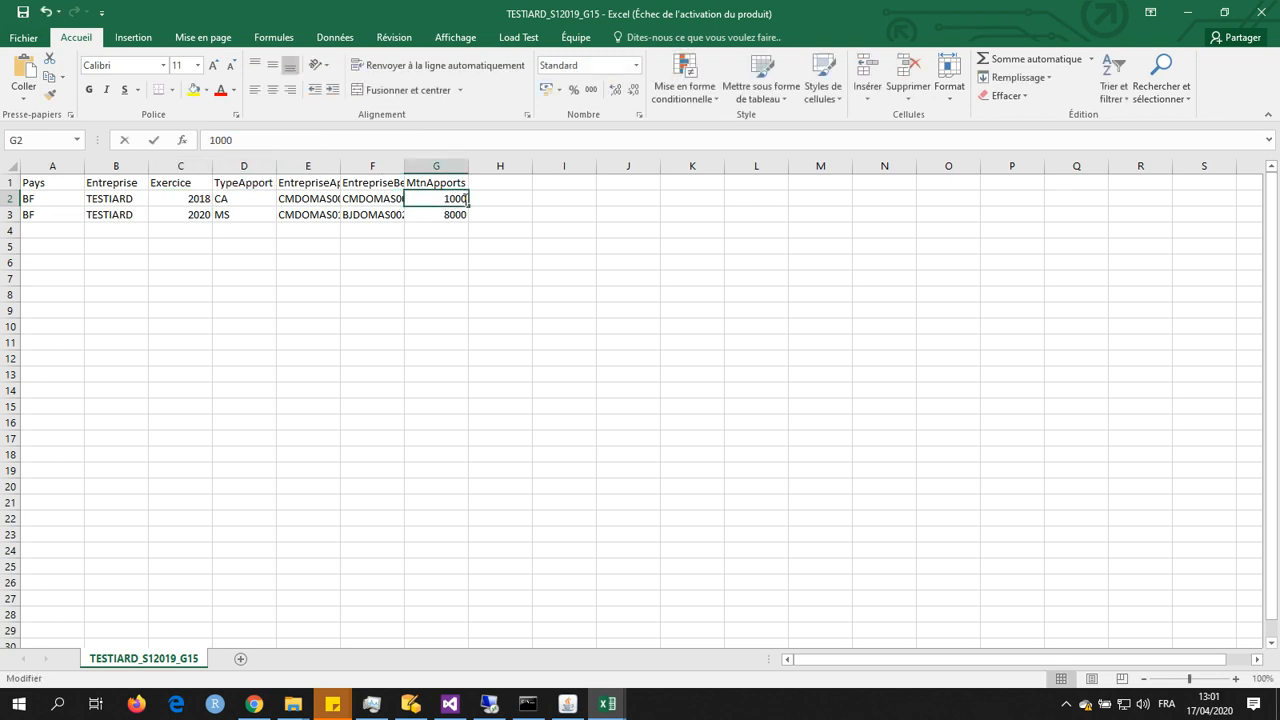
{"action": "type", "text": "00"}
{"action": "key", "text": "Return"}
{"action": "double_click", "coordinate": [461, 215]}
{"action": "type", "text": "0"}
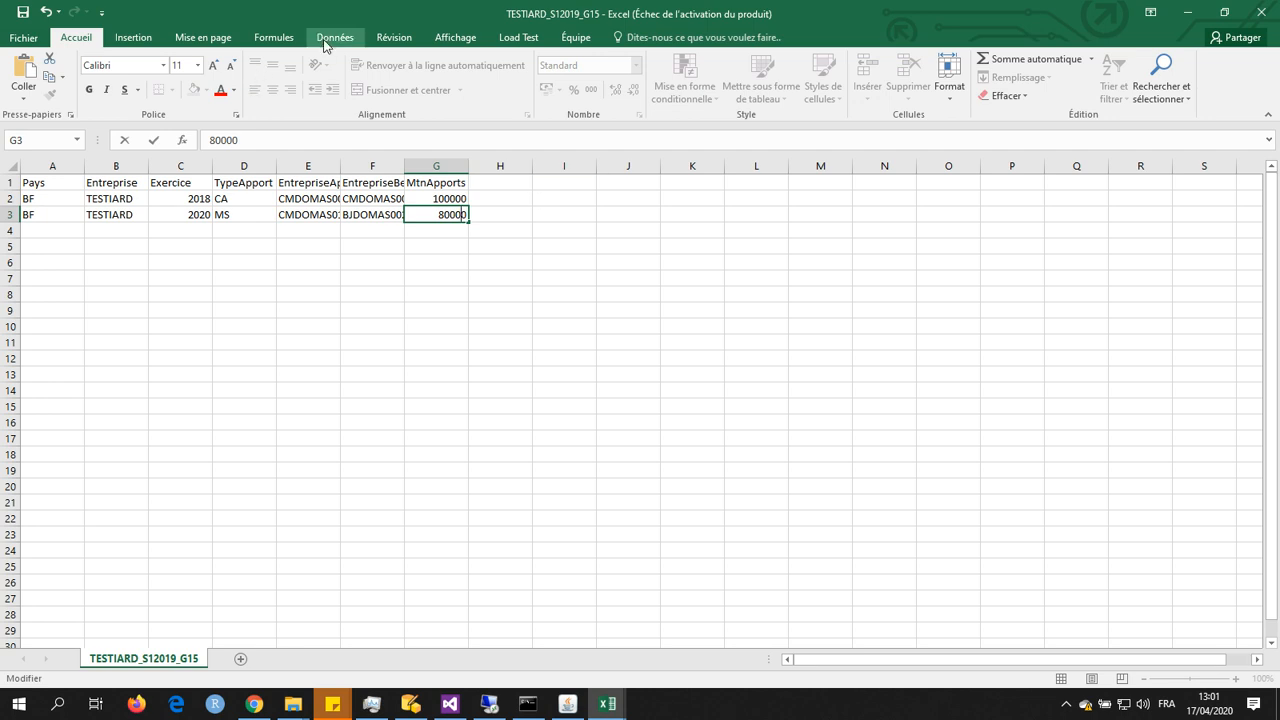
Step: Start saving a copy of the workbook in the tuto folder with CSV (DOS) as the file type
{"action": "left_click", "coordinate": [24, 40]}
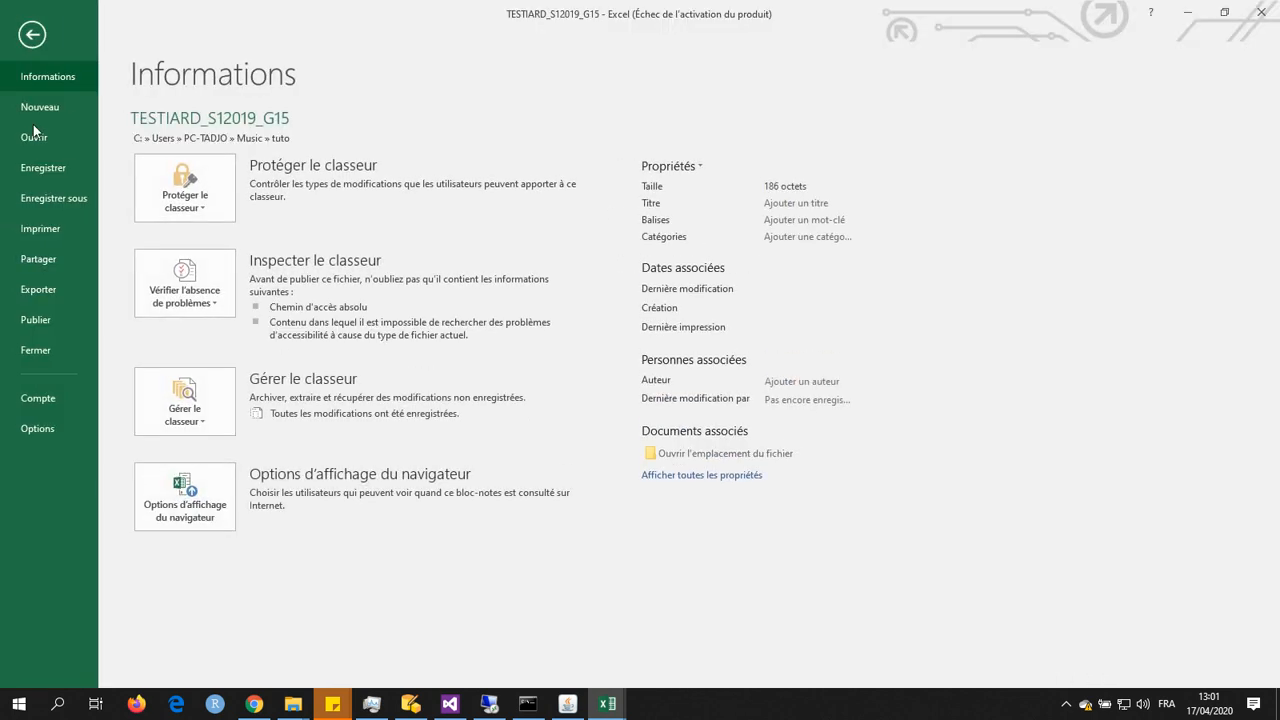
{"action": "left_click", "coordinate": [52, 198]}
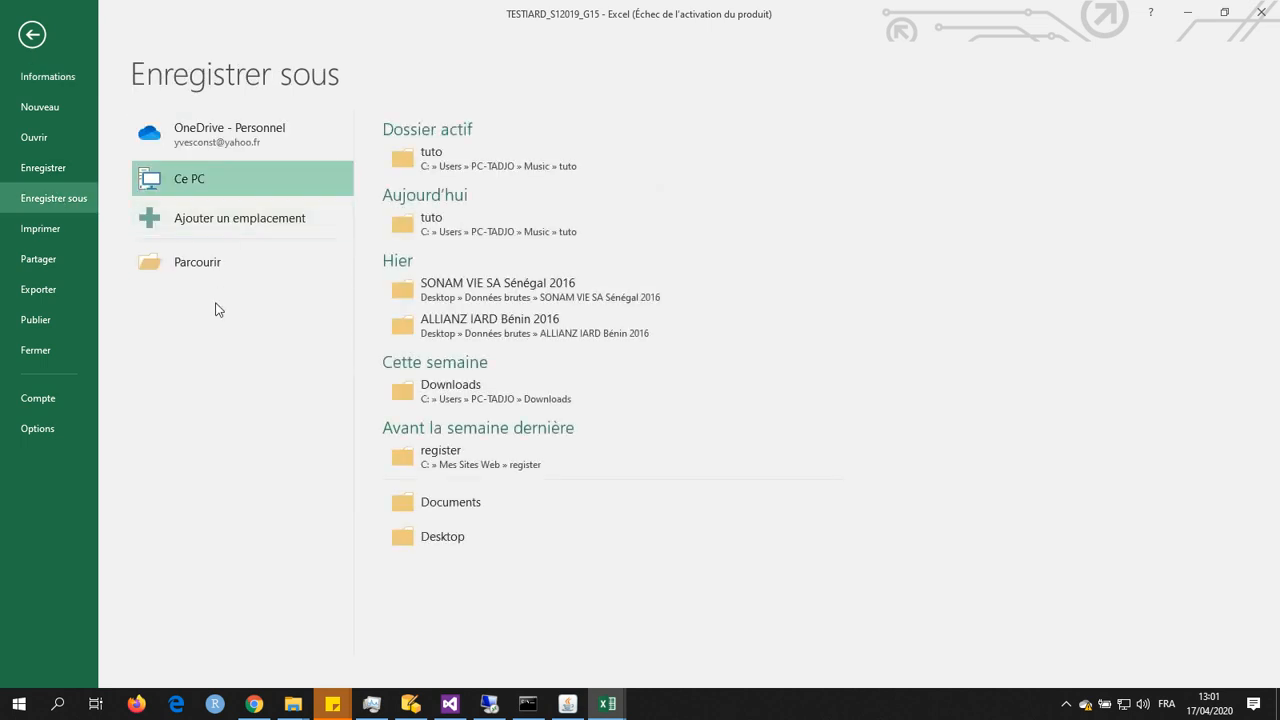
{"action": "left_click", "coordinate": [474, 164]}
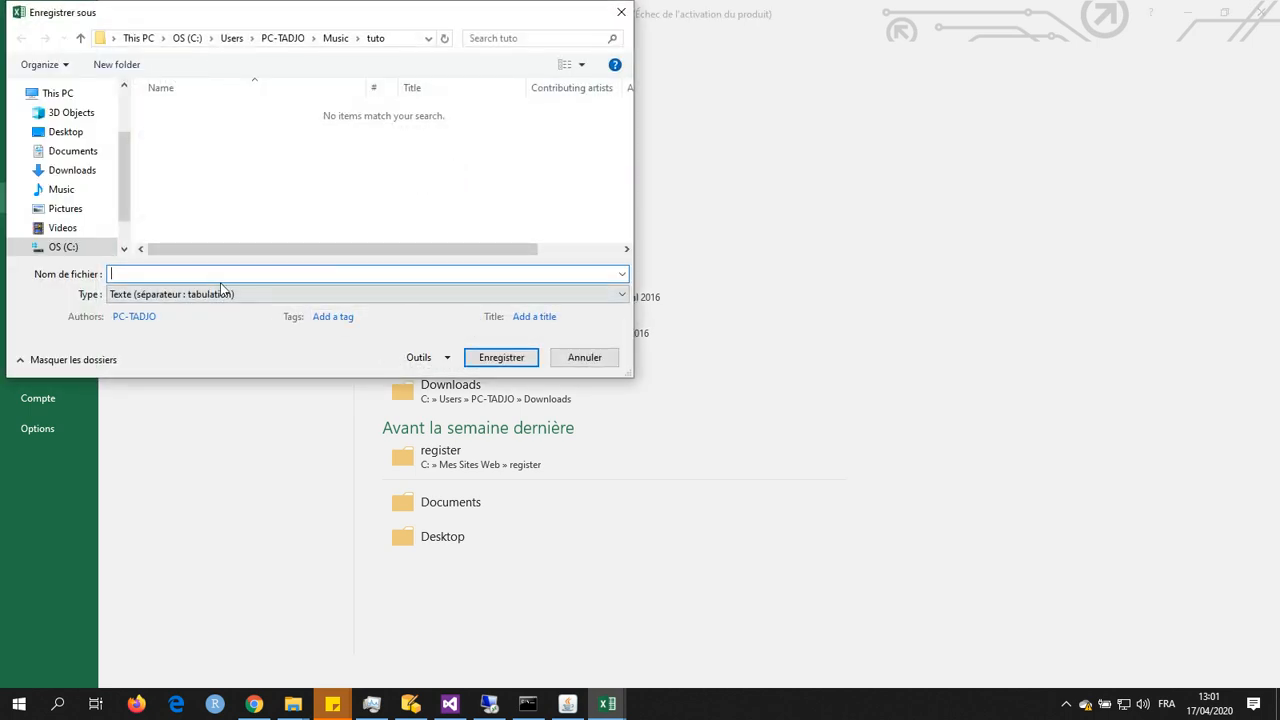
{"action": "left_click", "coordinate": [622, 274]}
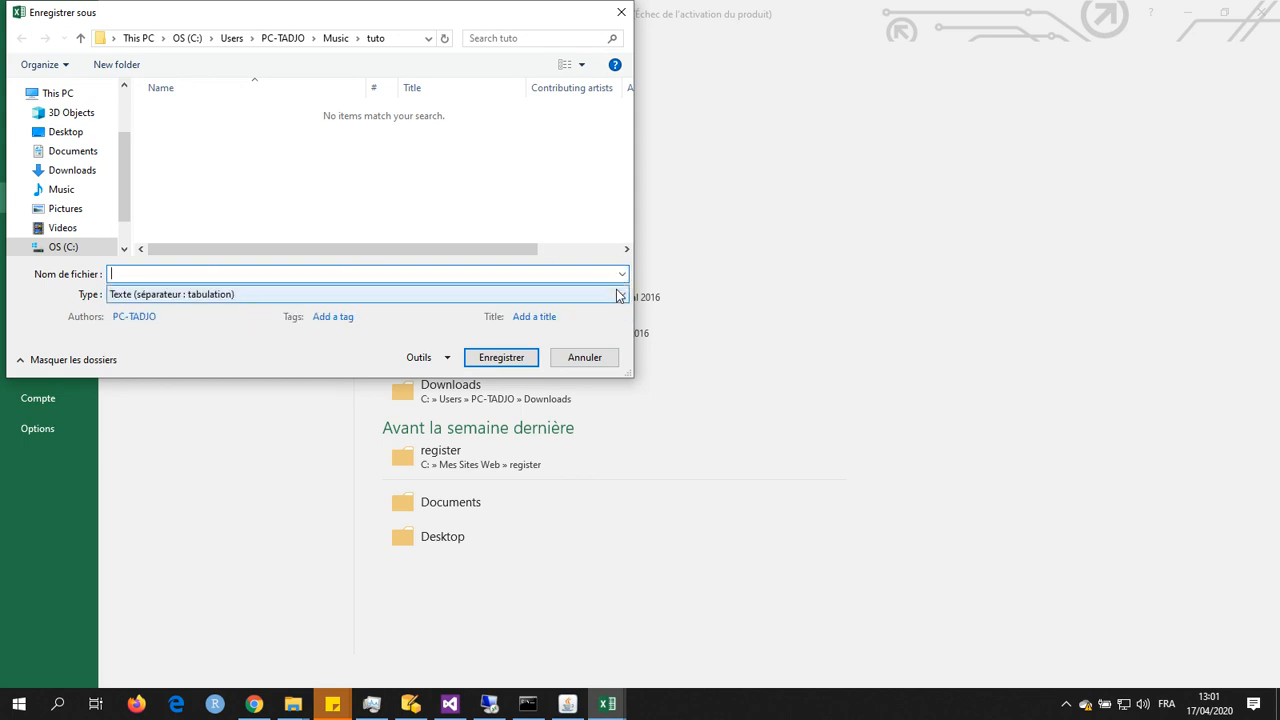
{"action": "left_click", "coordinate": [620, 294]}
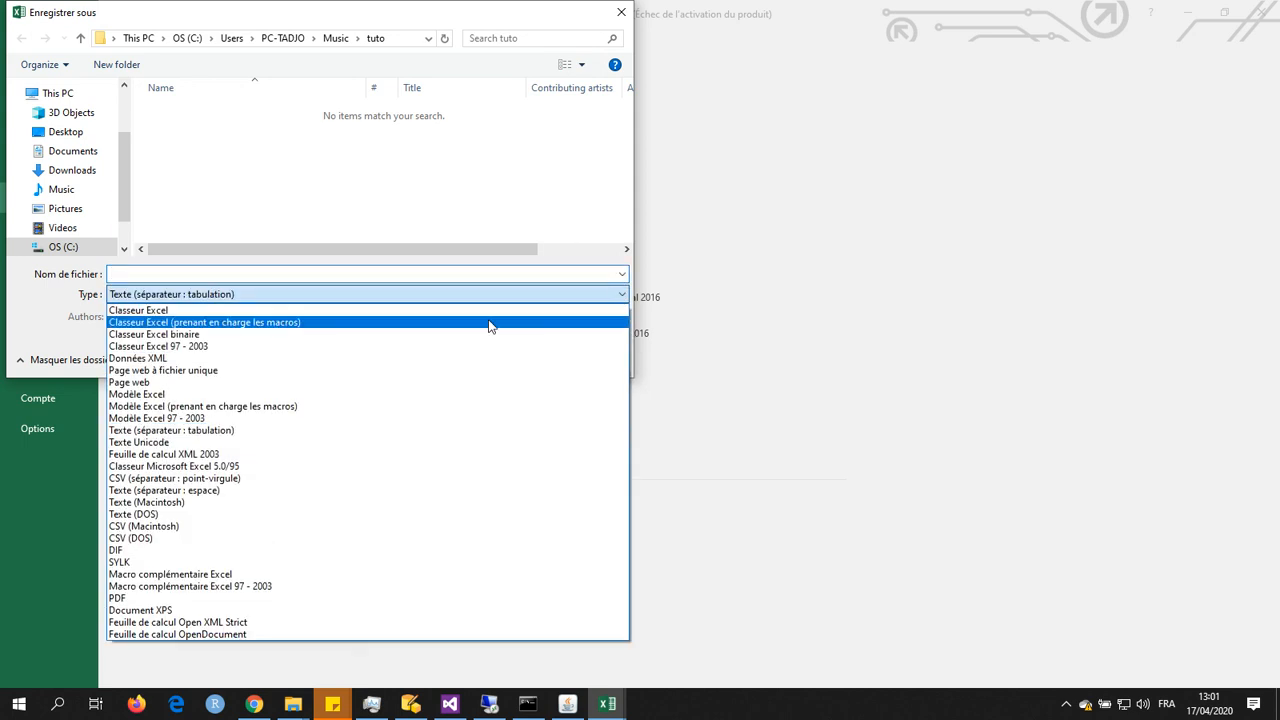
{"action": "left_click", "coordinate": [276, 545]}
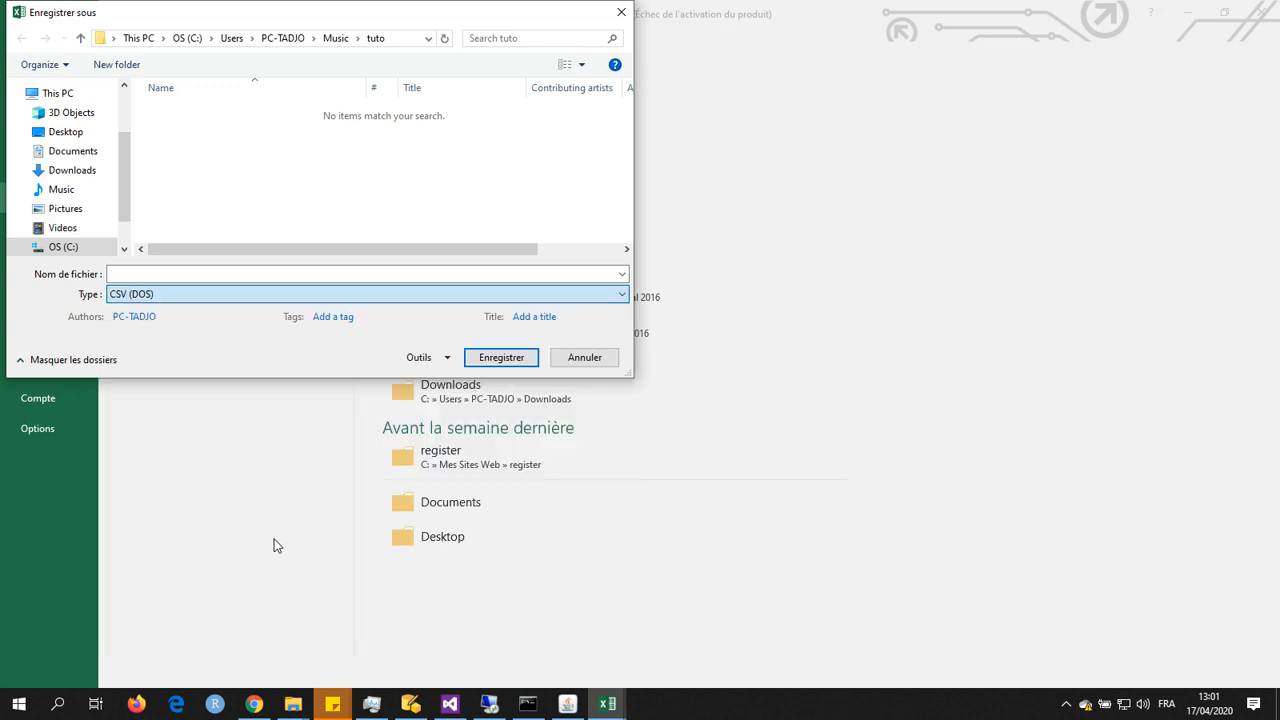
Step: Name the file ExemplePFN.PFN, save it and agree to keep the CSV (DOS) format
{"action": "left_click", "coordinate": [231, 276]}
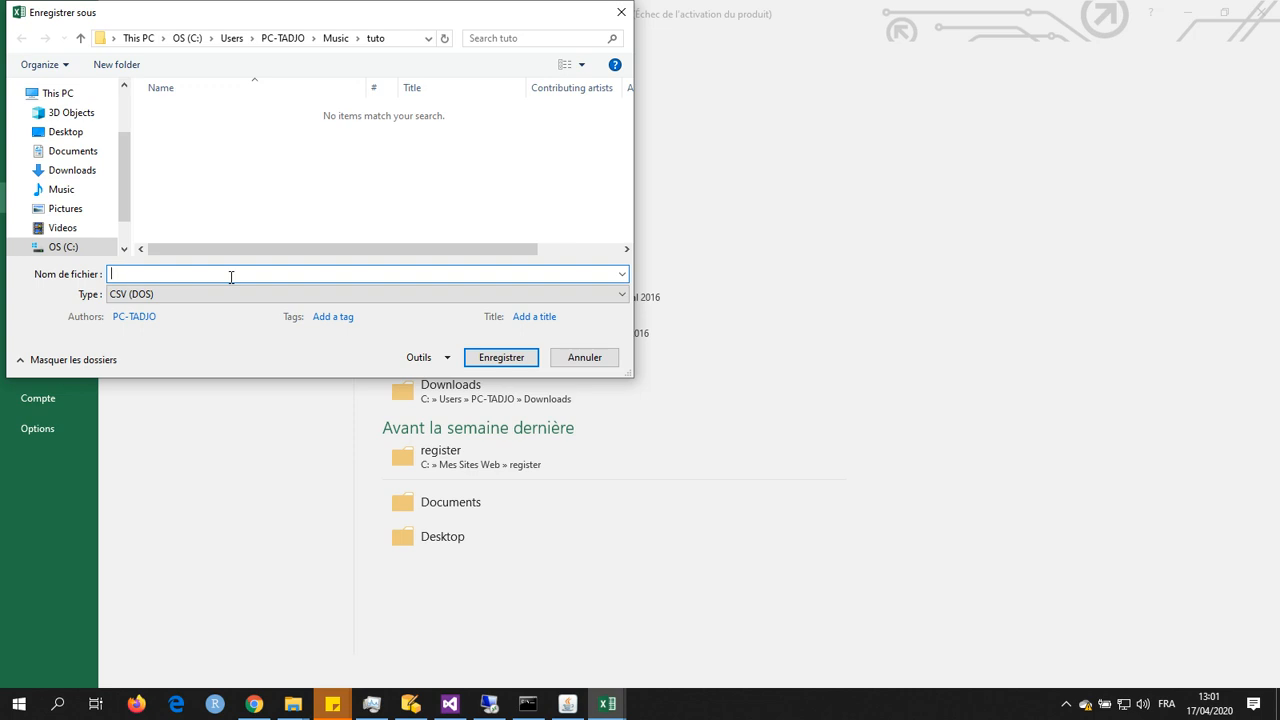
{"action": "left_click", "coordinate": [622, 296]}
{"action": "left_click", "coordinate": [621, 295]}
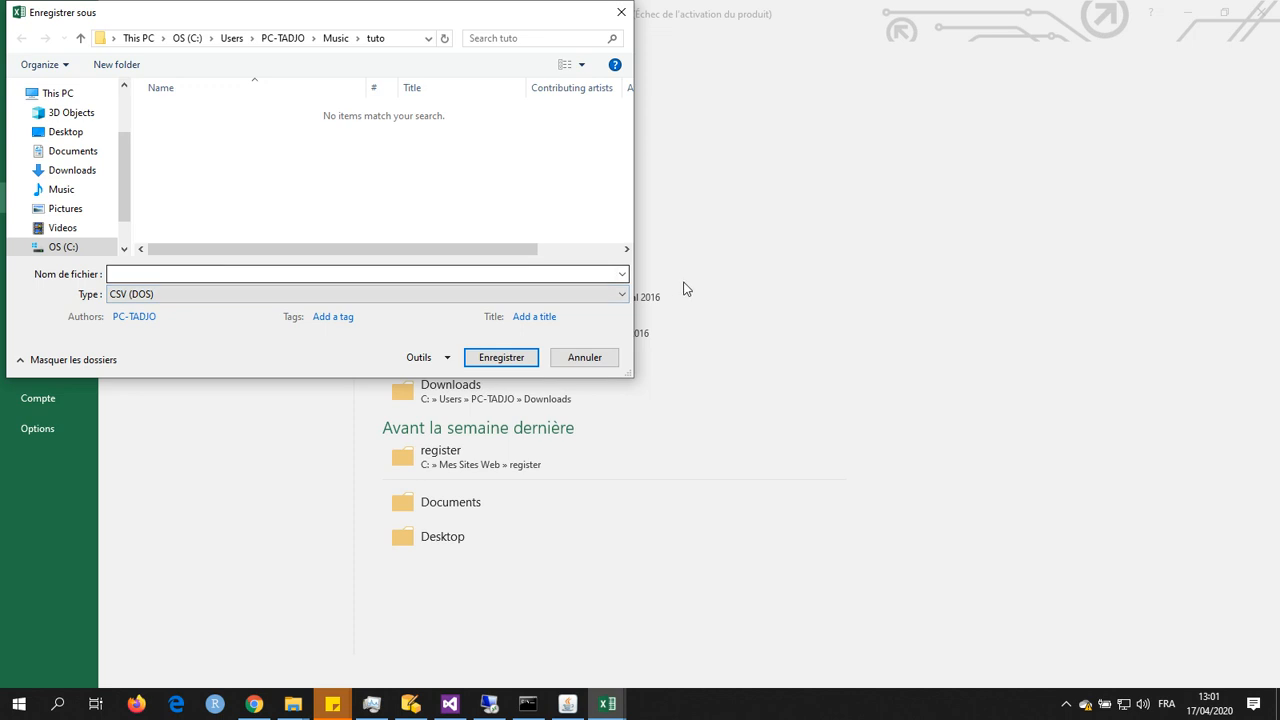
{"action": "left_click", "coordinate": [405, 268]}
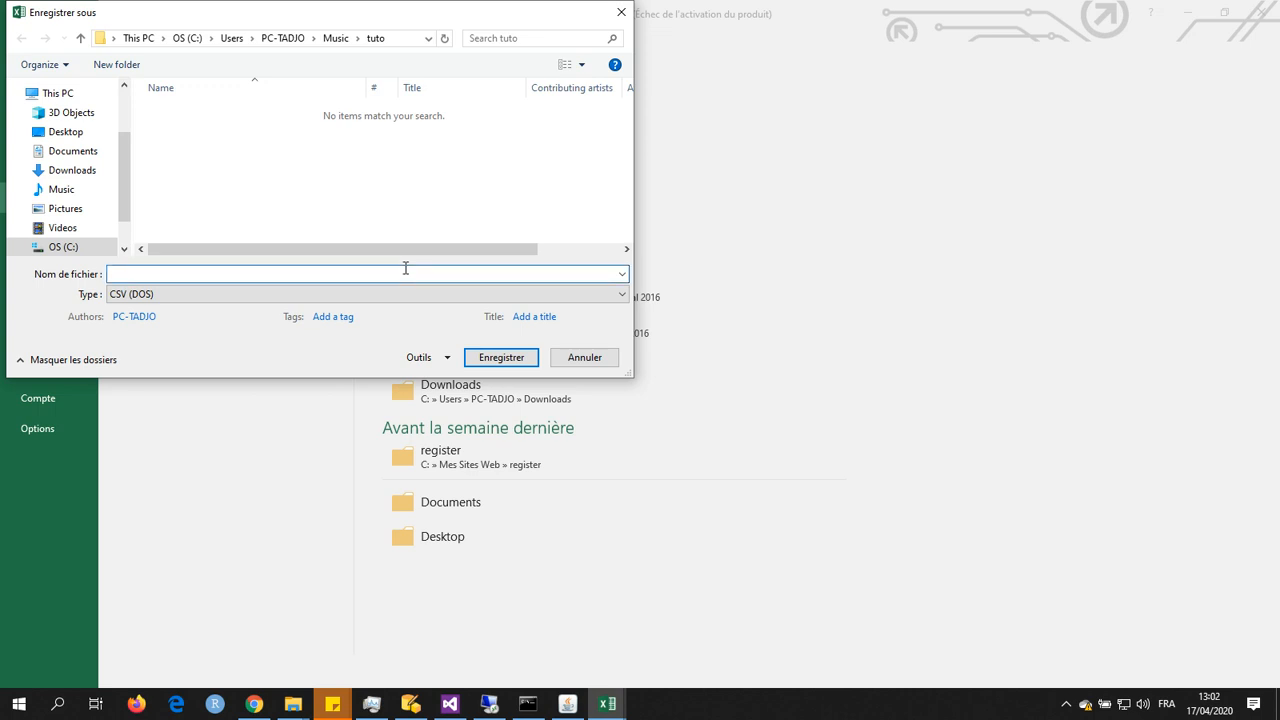
{"action": "type", "text": "ExemplePFN"}
{"action": "type", "text": ".PFN"}
{"action": "left_click", "coordinate": [499, 357]}
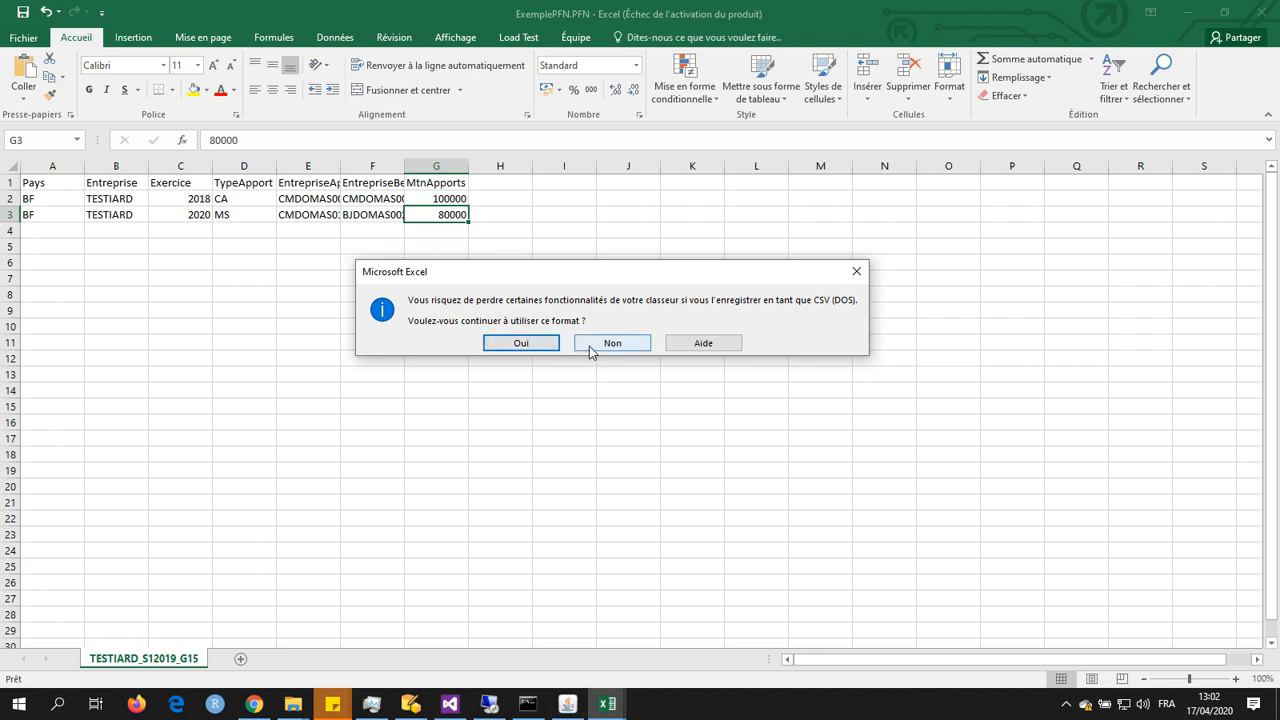
{"action": "left_click", "coordinate": [530, 346]}
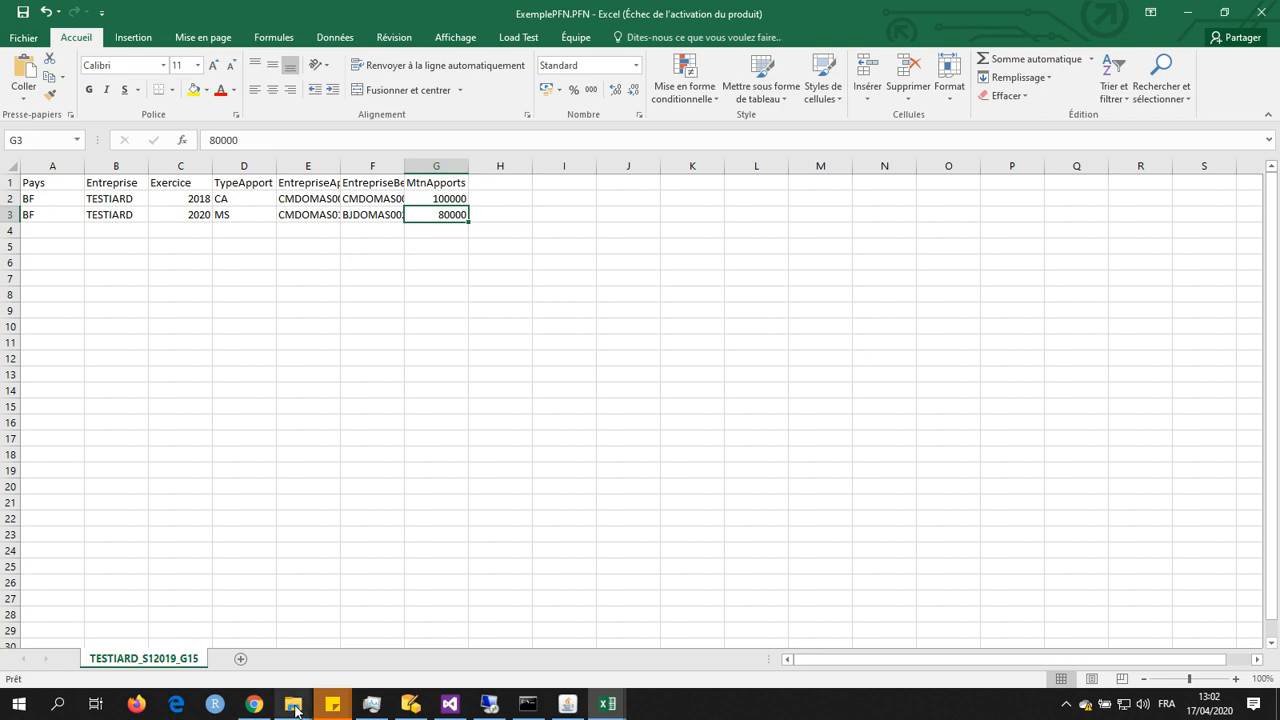
Step: Switch to the tuto folder in File Explorer, reposition its window and open ExemplePFN.PFN in Notepad++
{"action": "mouse_move", "coordinate": [295, 710]}
{"action": "left_click", "coordinate": [292, 642]}
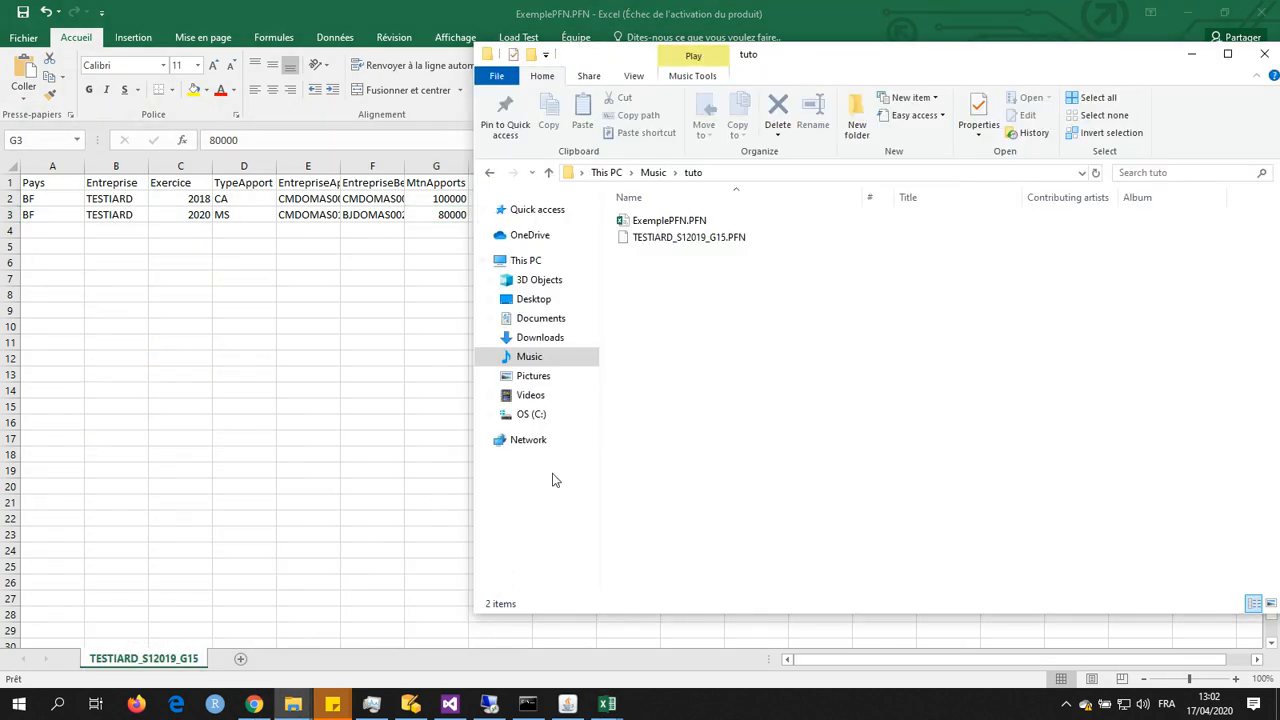
{"action": "left_click_drag", "start_coordinate": [898, 62], "coordinate": [520, 55]}
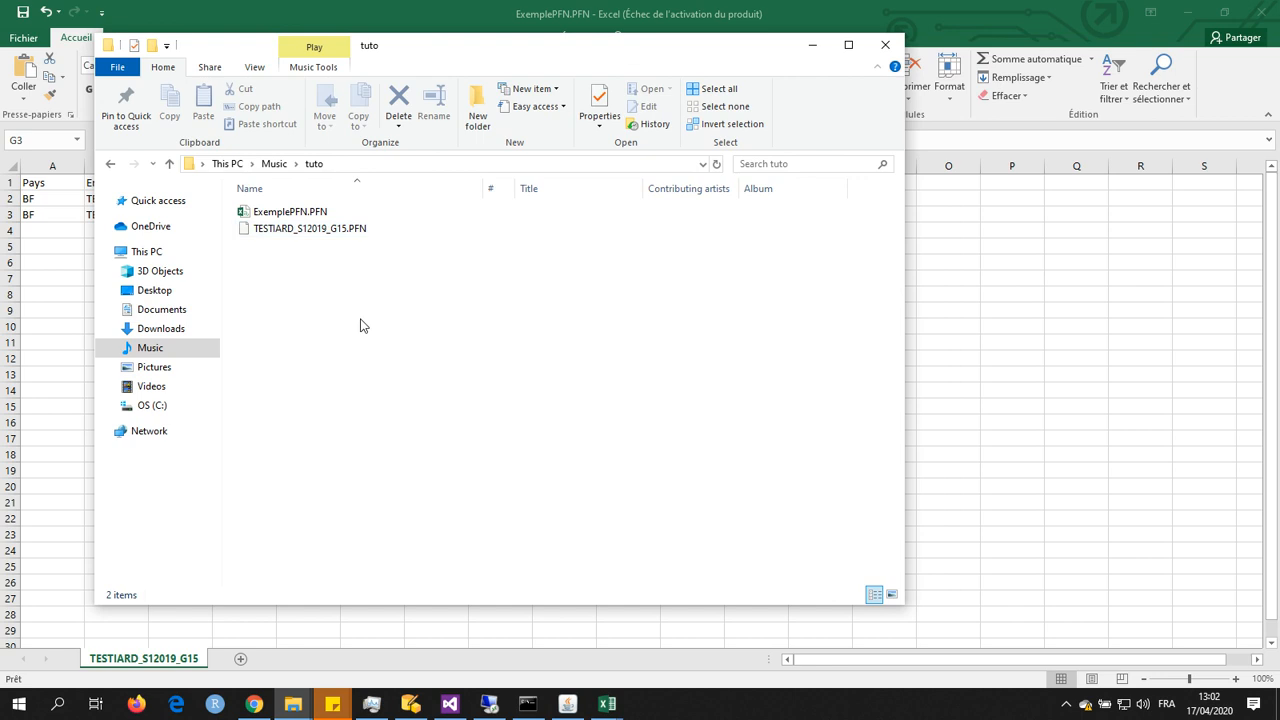
{"action": "left_click", "coordinate": [288, 213]}
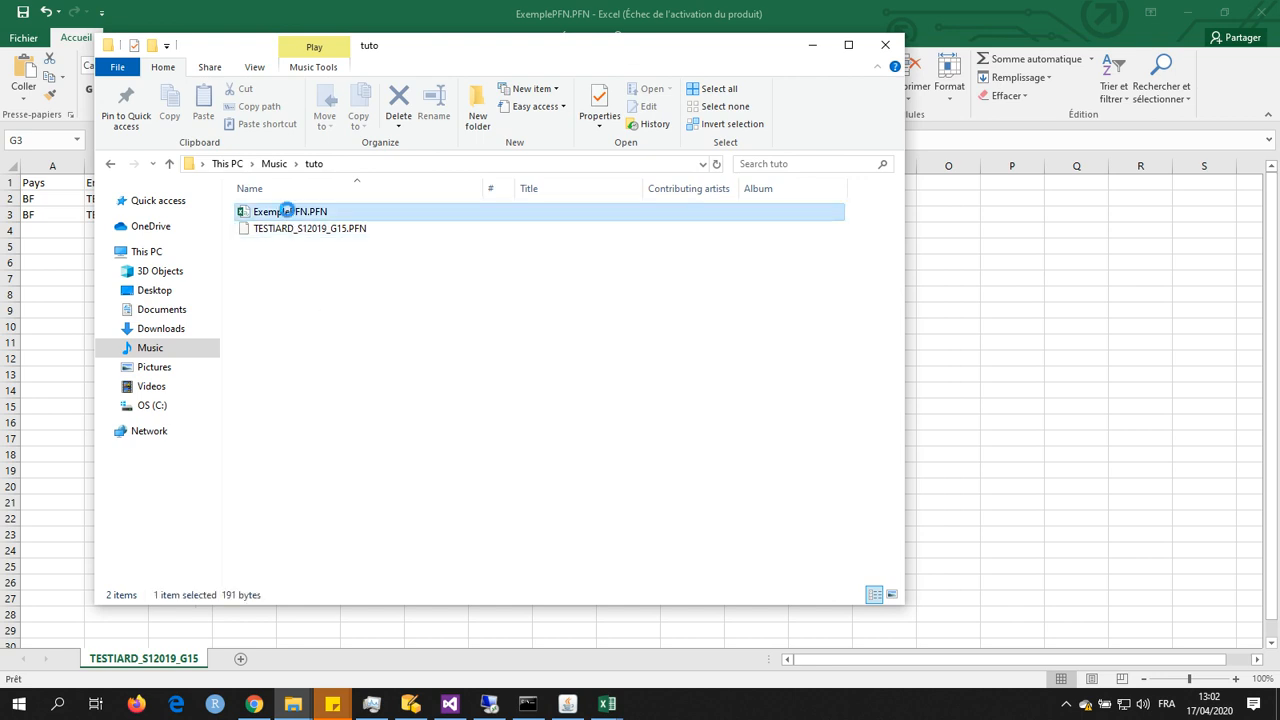
{"action": "right_click", "coordinate": [288, 215]}
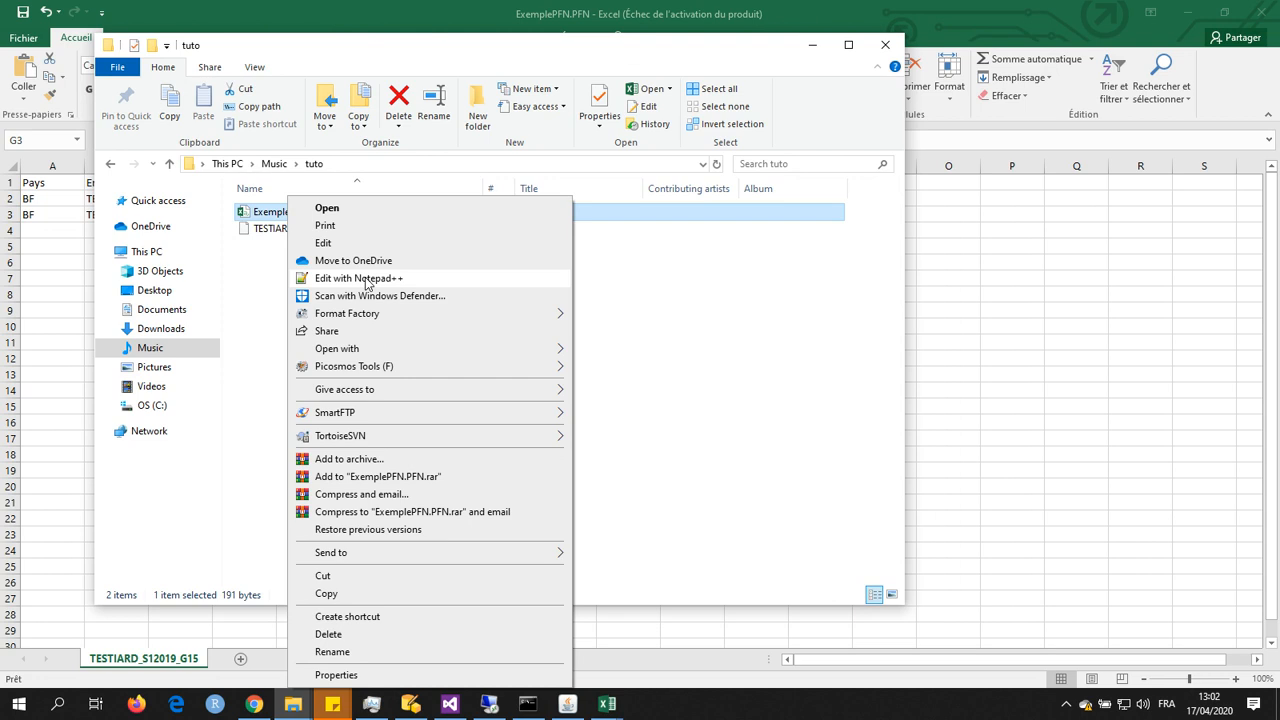
{"action": "left_click", "coordinate": [366, 281]}
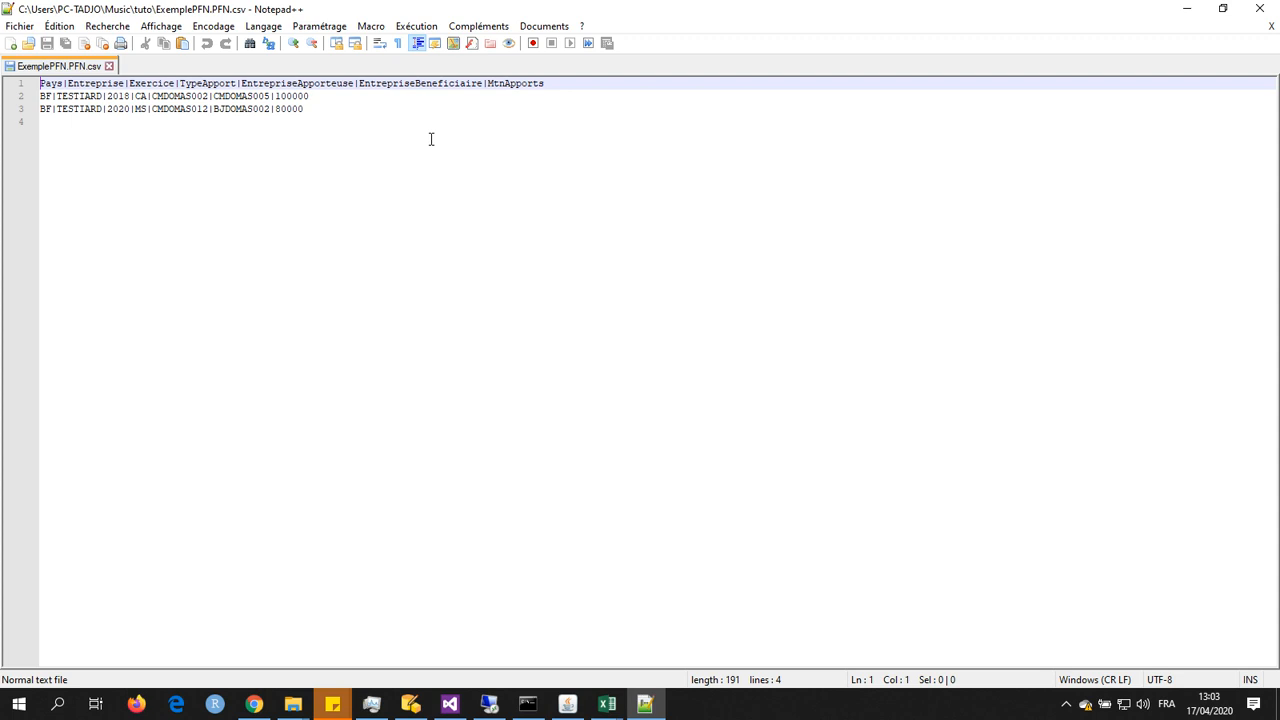
Step: Check the country codes and year in the saved file's data rows, and minimize Notepad++
{"action": "double_click", "coordinate": [45, 96]}
{"action": "double_click", "coordinate": [45, 109]}
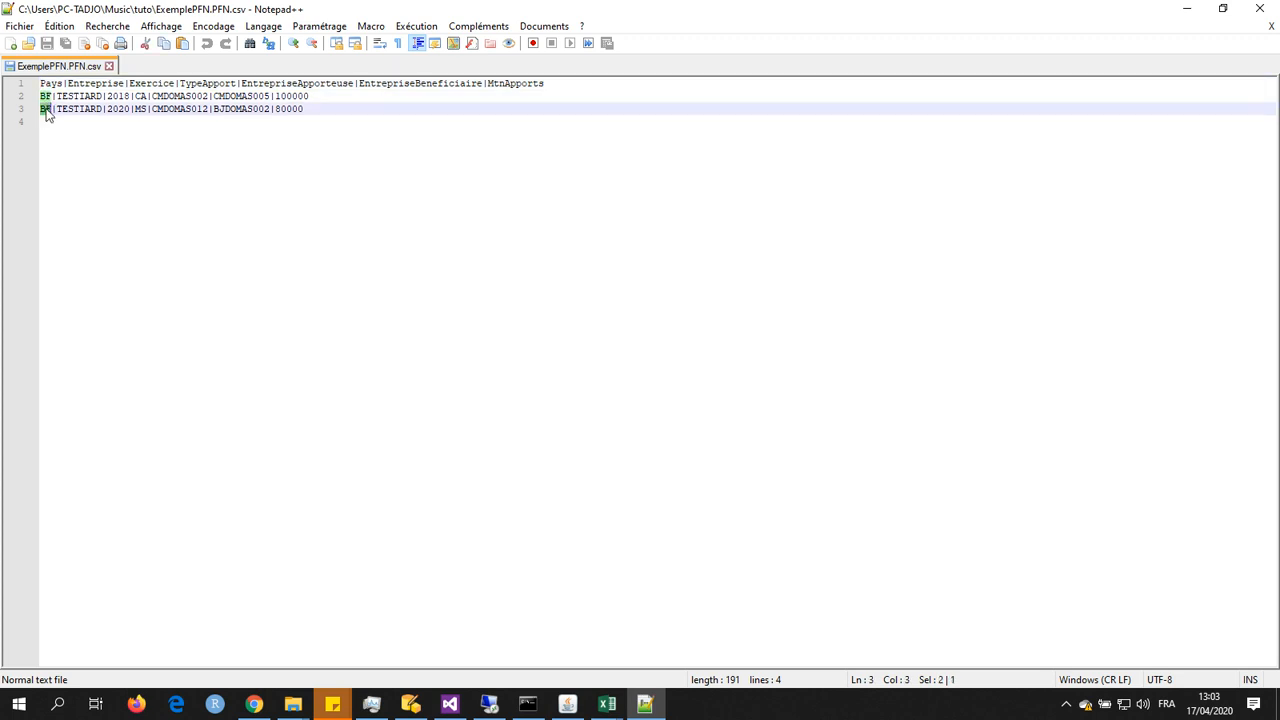
{"action": "left_click", "coordinate": [110, 96]}
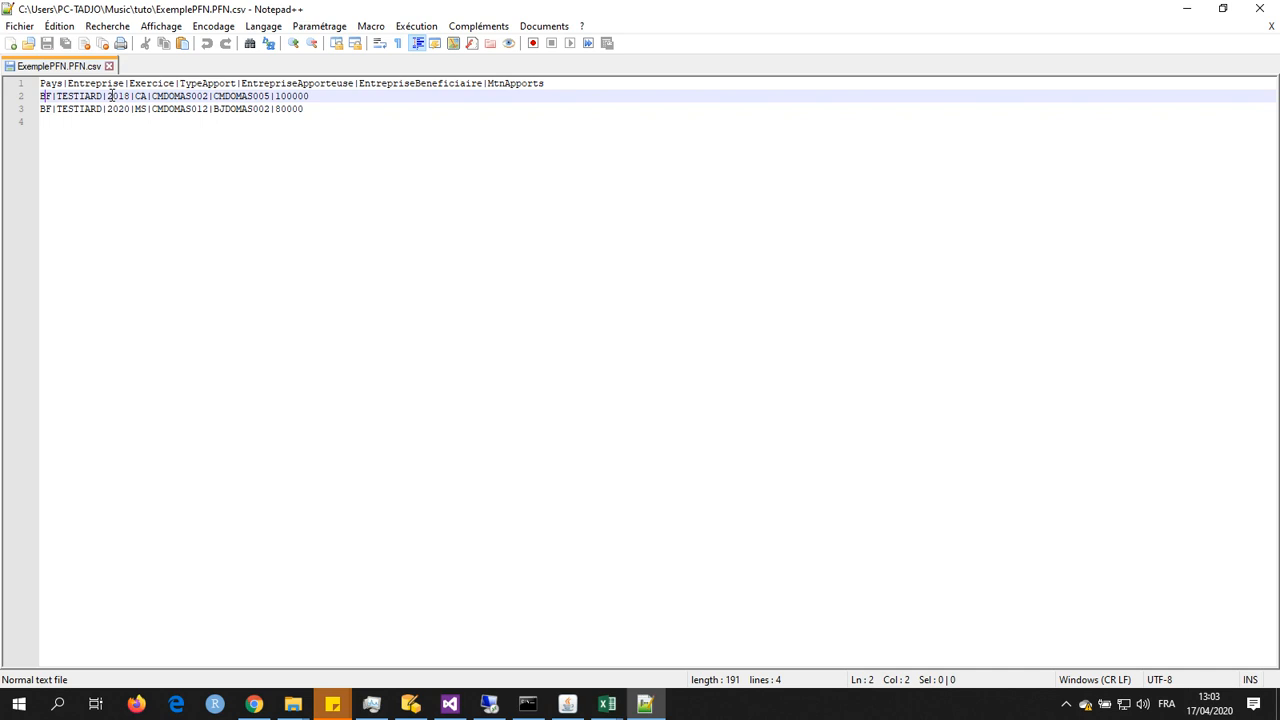
{"action": "left_click", "coordinate": [1187, 8]}
Step: View the original TESTIARD_S12019_G15.PFN in Notepad++ for comparison, and minimize Notepad++ and the folder window
{"action": "left_click", "coordinate": [270, 229]}
{"action": "right_click", "coordinate": [270, 230]}
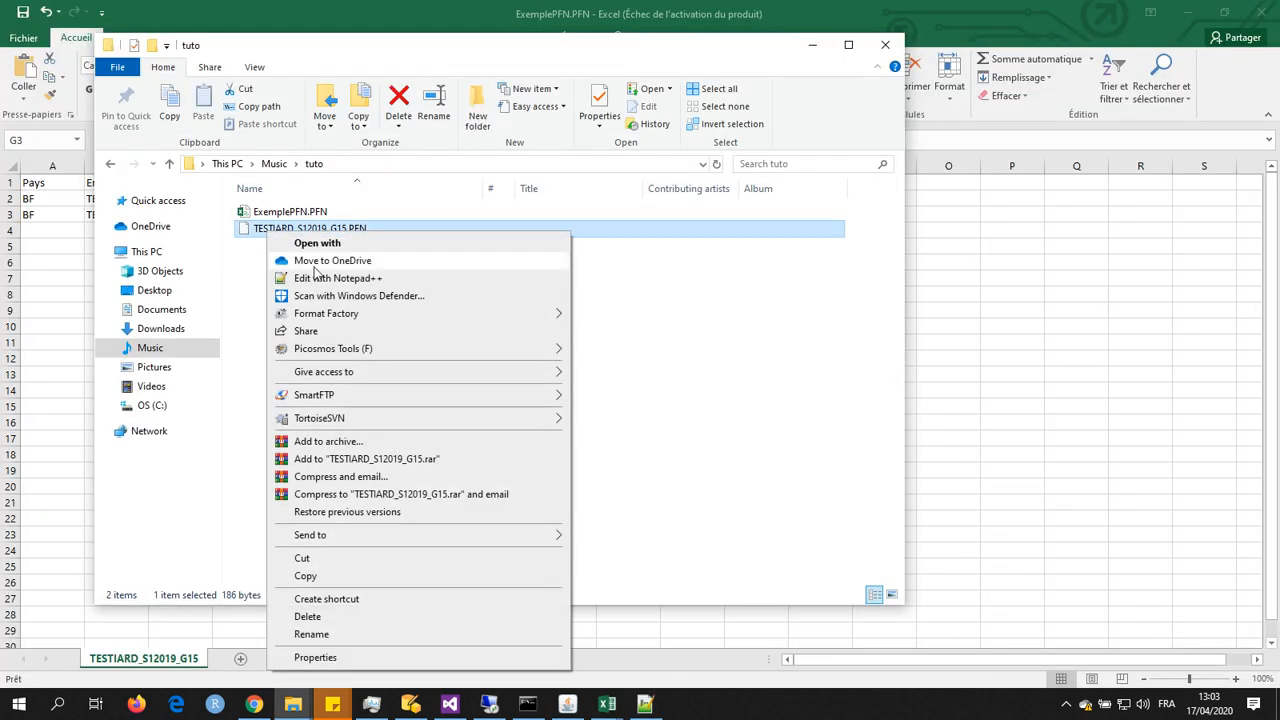
{"action": "left_click", "coordinate": [314, 280]}
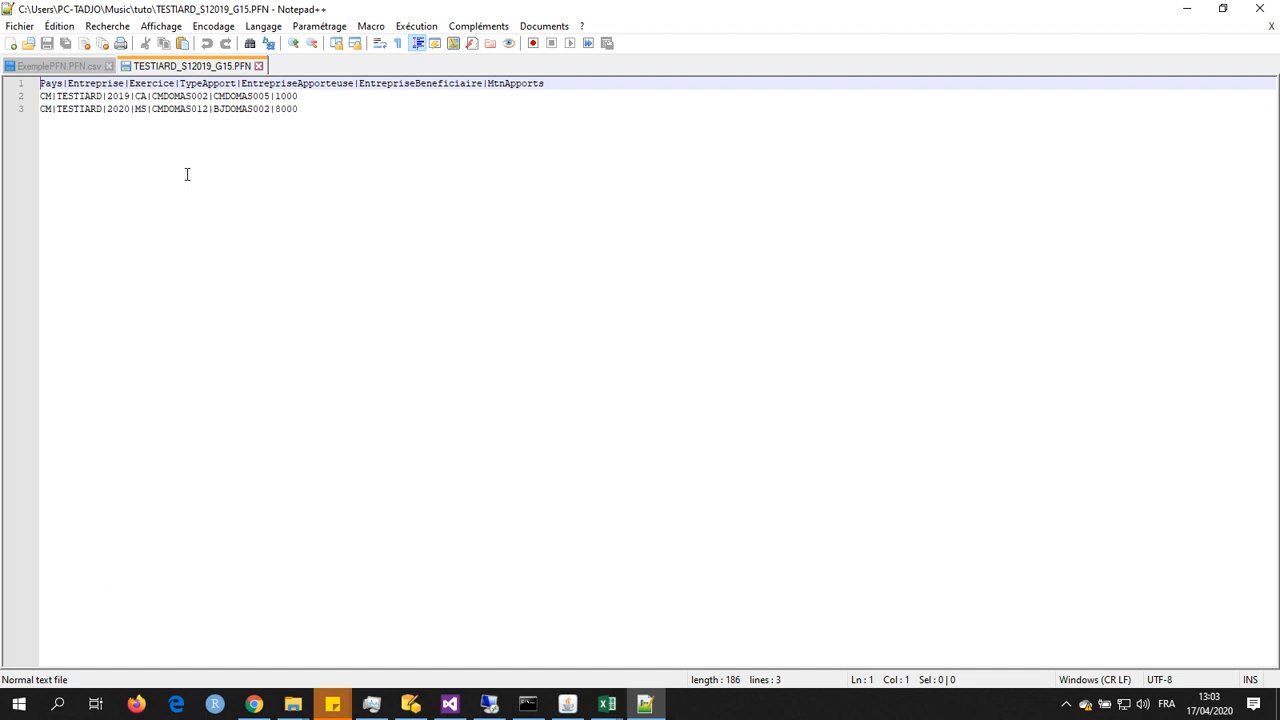
{"action": "key", "text": "ctrl+End"}
{"action": "left_click", "coordinate": [1187, 8]}
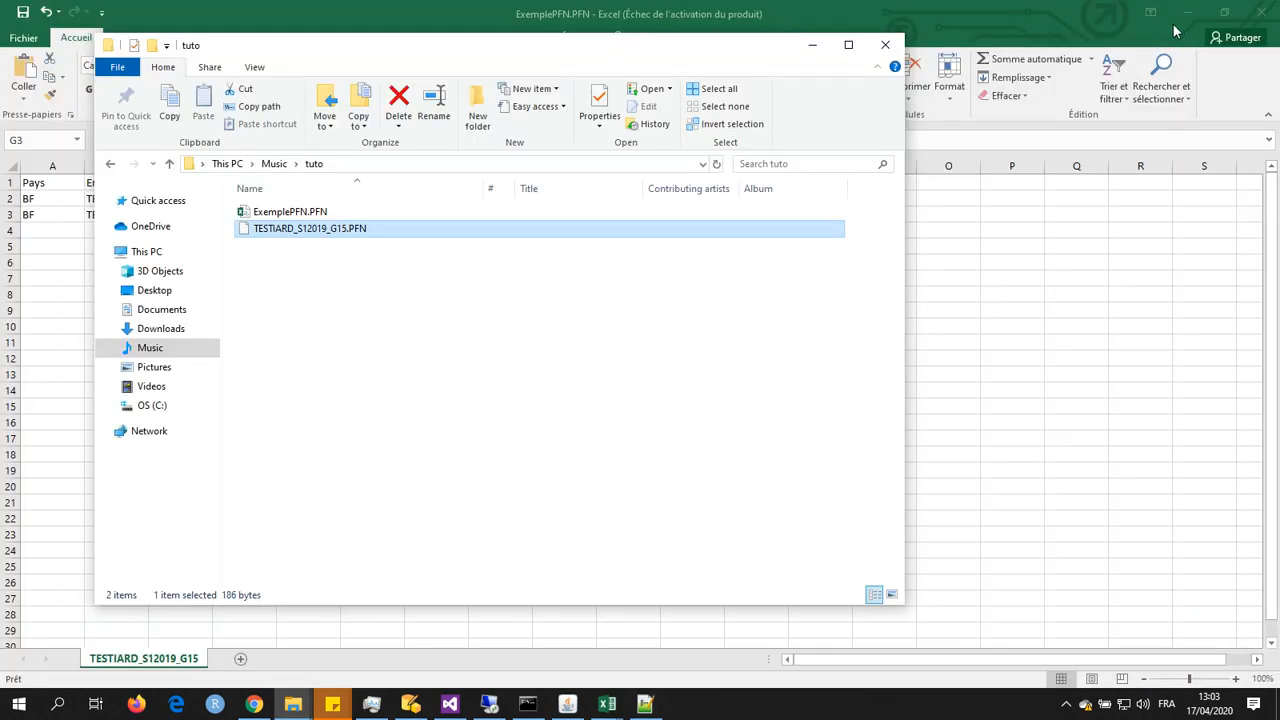
{"action": "left_click", "coordinate": [813, 50]}
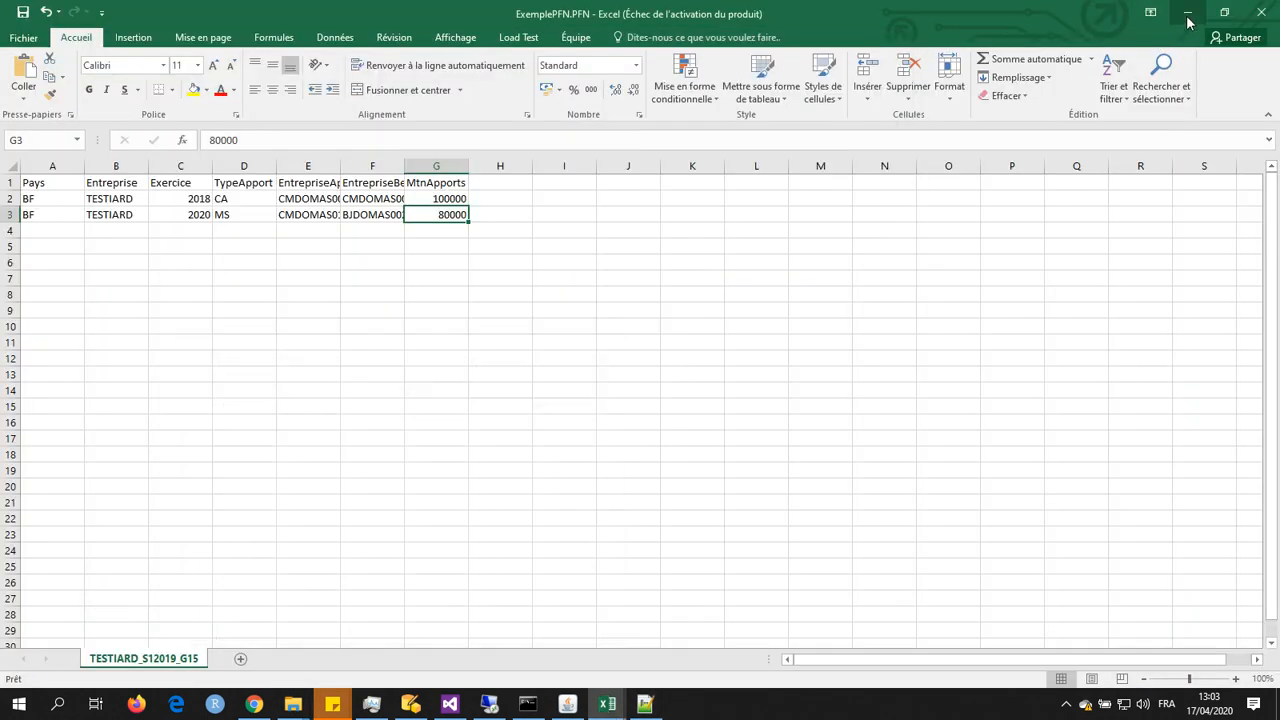